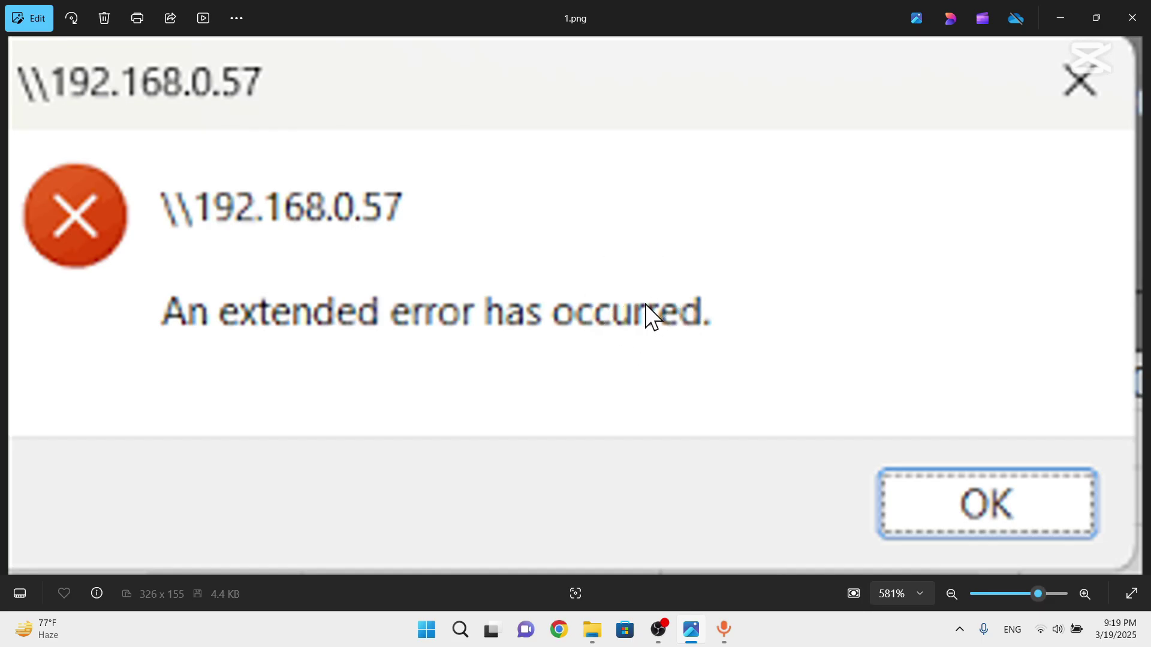
Show the desktop and refresh it.
{"action": "key", "text": "super+d"}
{"action": "right_click", "coordinate": [519, 143]}
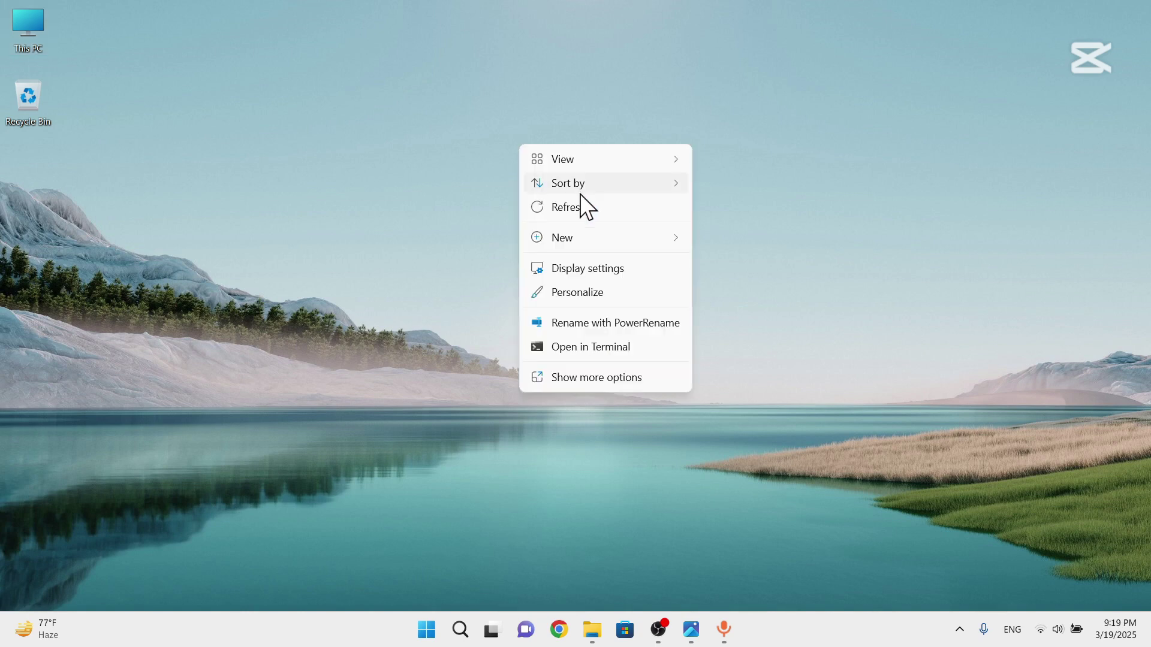
{"action": "left_click", "coordinate": [586, 206]}
Find "Manage advanced sharing settings" through the Windows search and open its settings page.
{"action": "left_click", "coordinate": [429, 637]}
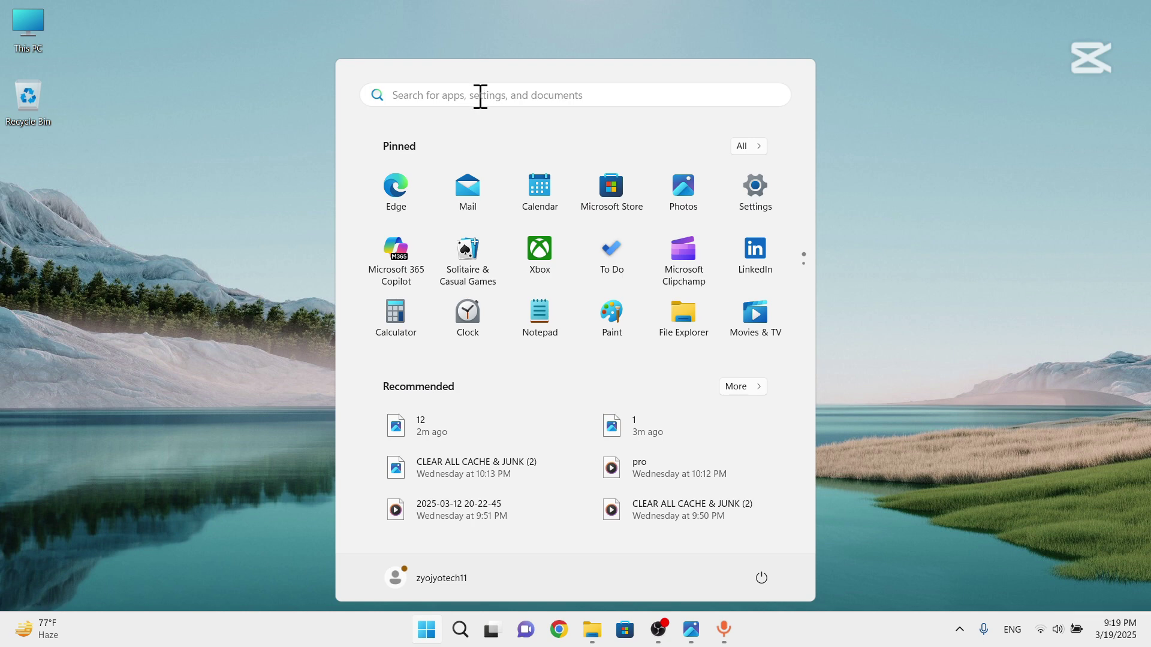
{"action": "type", "text": "man"}
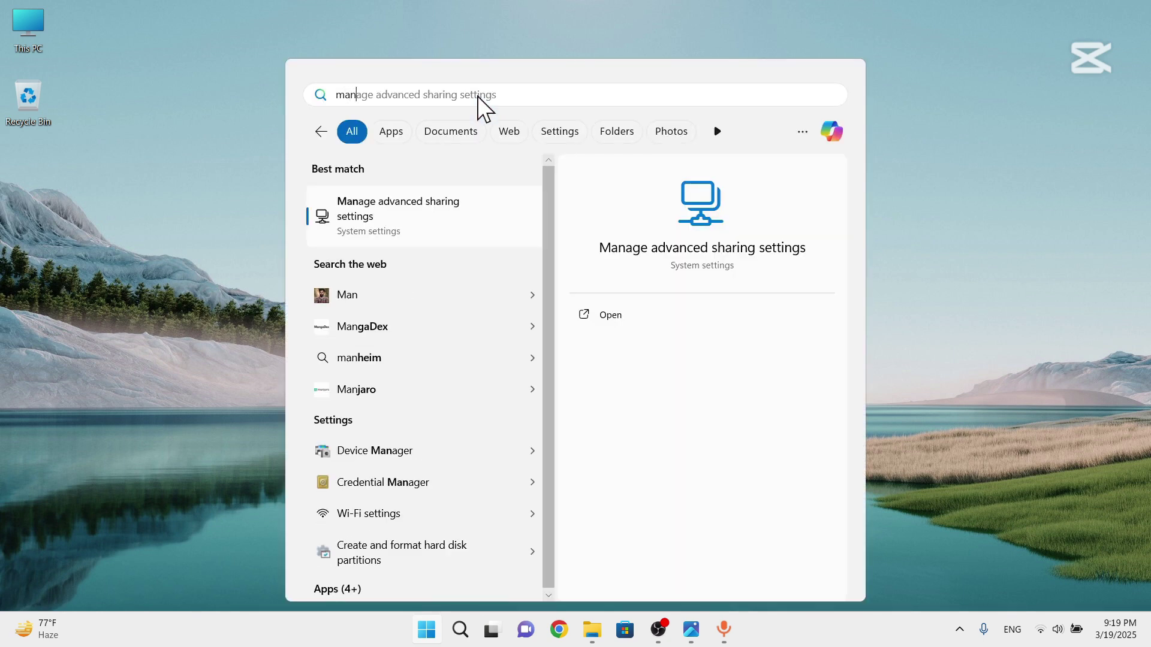
{"action": "type", "text": "age"}
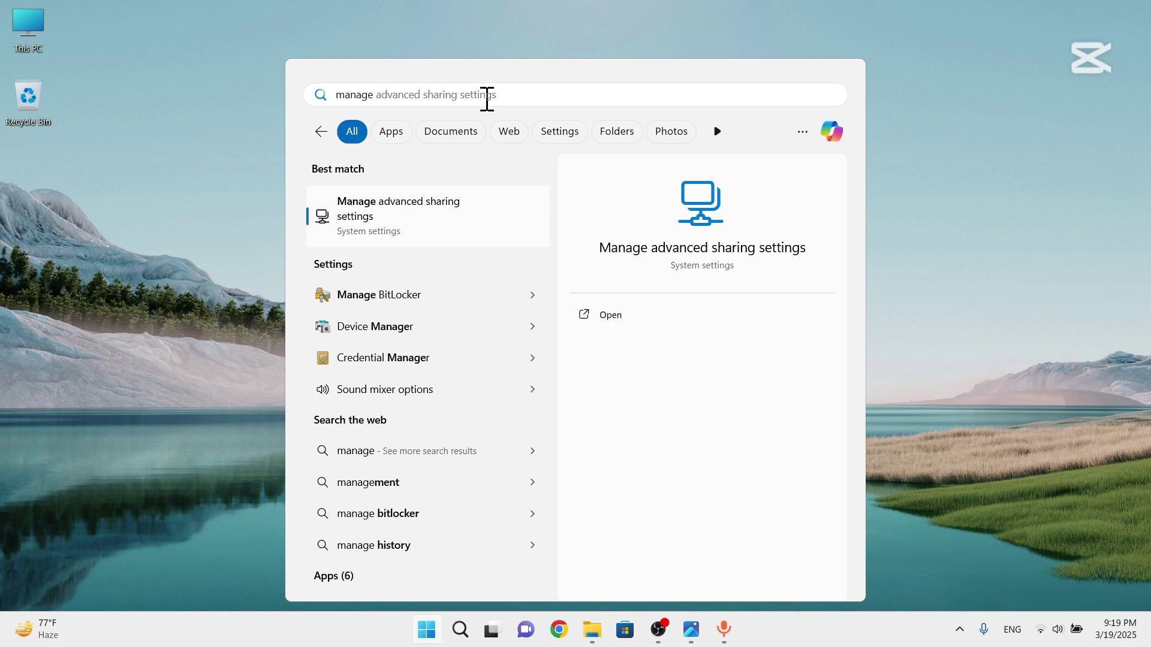
{"action": "left_click", "coordinate": [514, 94]}
{"action": "left_click_drag", "start_coordinate": [514, 94], "coordinate": [300, 91]}
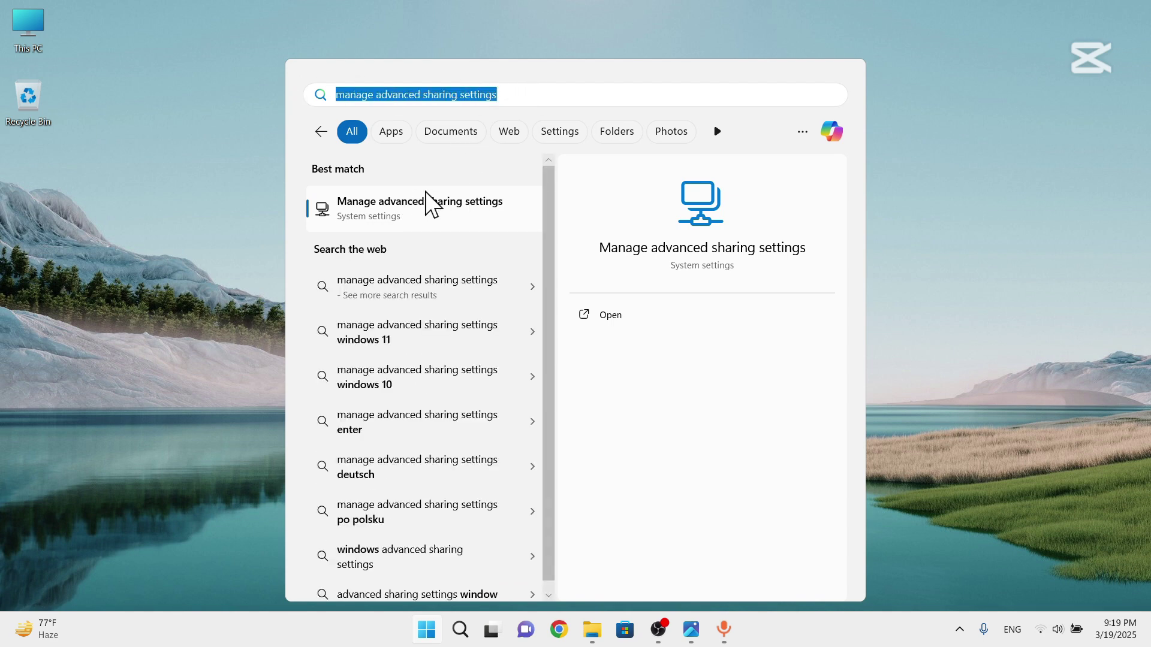
{"action": "left_click", "coordinate": [377, 213]}
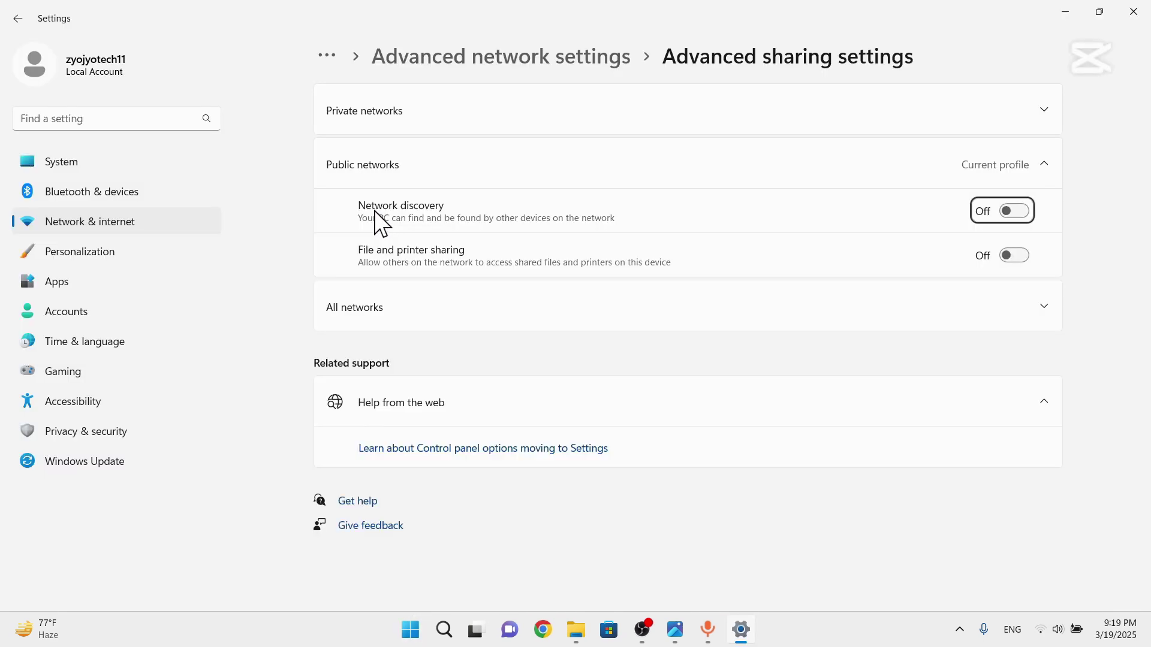
Expand the Private networks and All networks sections, keeping Public networks expanded.
{"action": "left_click", "coordinate": [412, 120]}
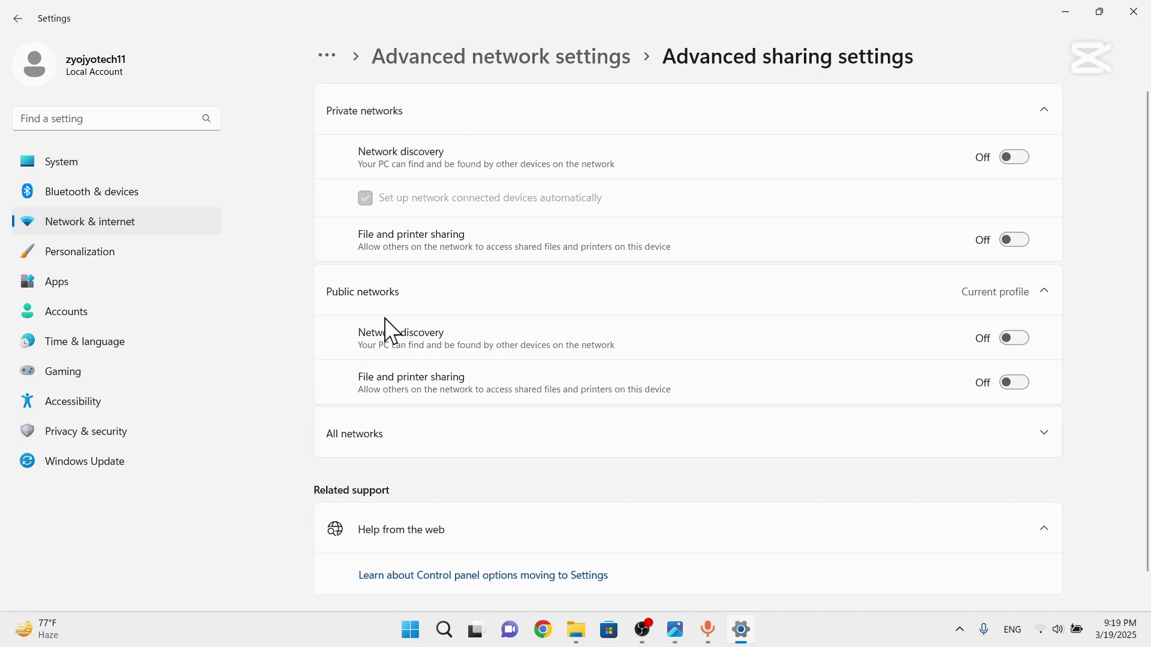
{"action": "left_click", "coordinate": [394, 301]}
{"action": "left_click", "coordinate": [393, 302]}
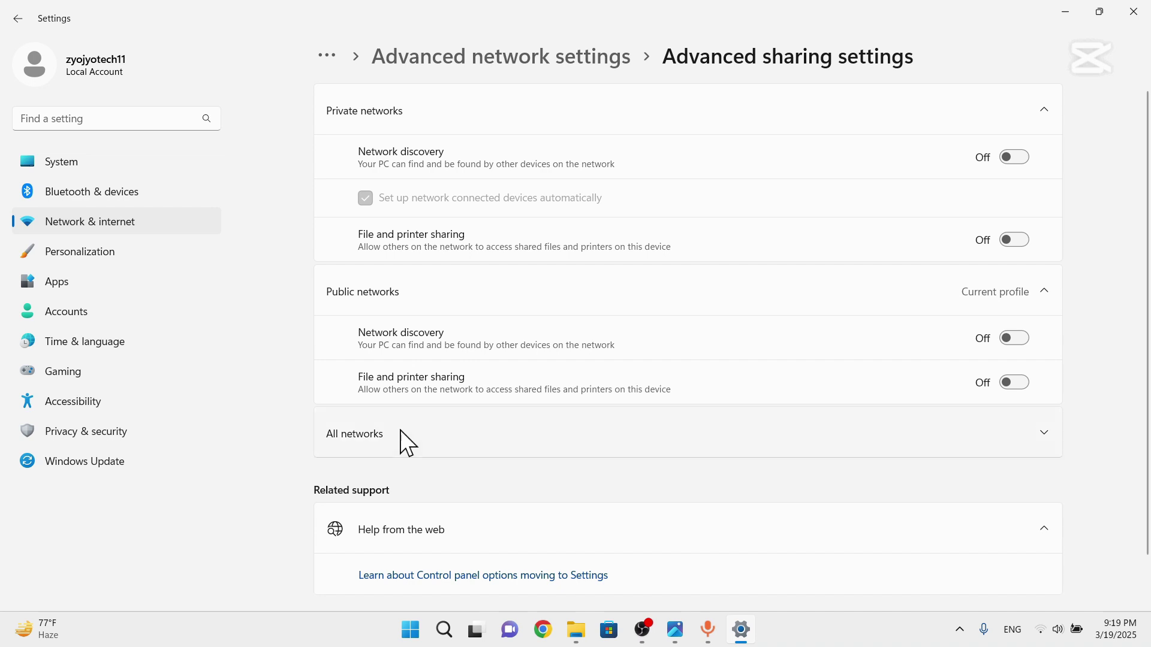
{"action": "left_click", "coordinate": [401, 430]}
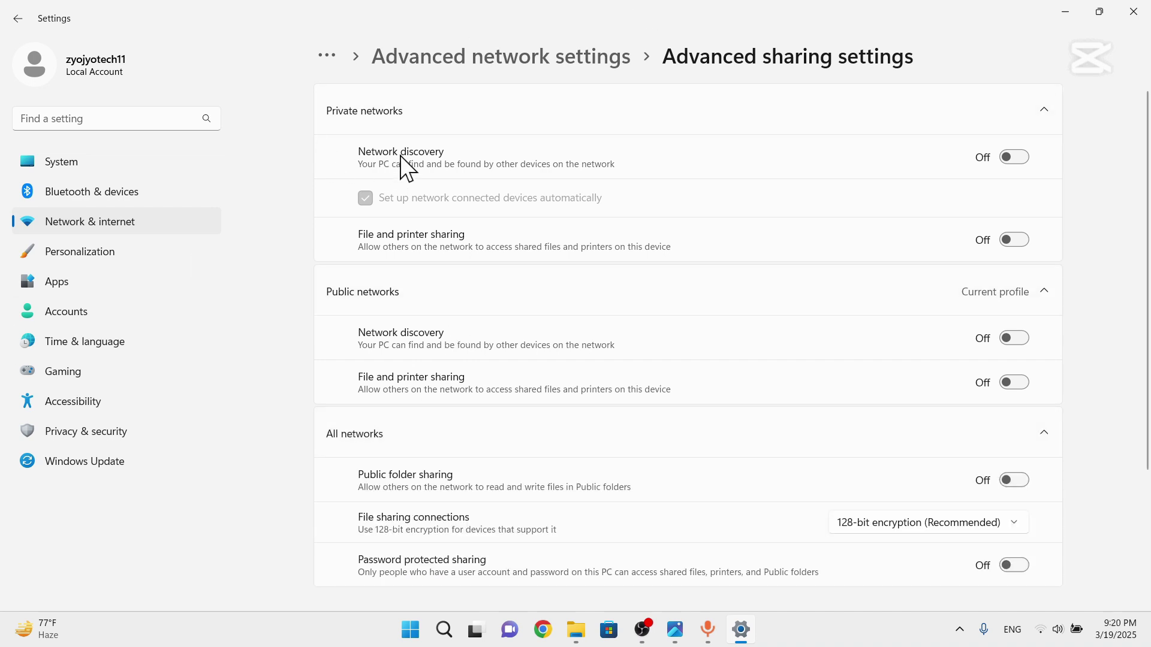
Turn on network discovery and file and printer sharing for private networks.
{"action": "left_click", "coordinate": [1016, 159]}
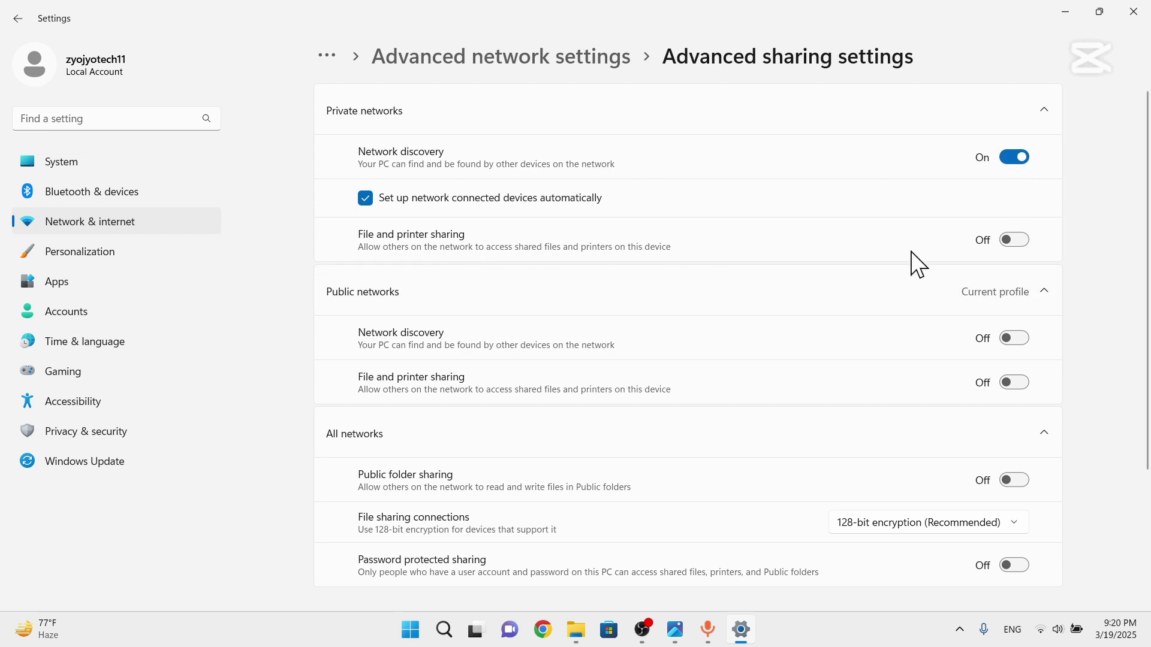
{"action": "scroll", "coordinate": [675, 360], "scroll_direction": "down", "scroll_amount": 1}
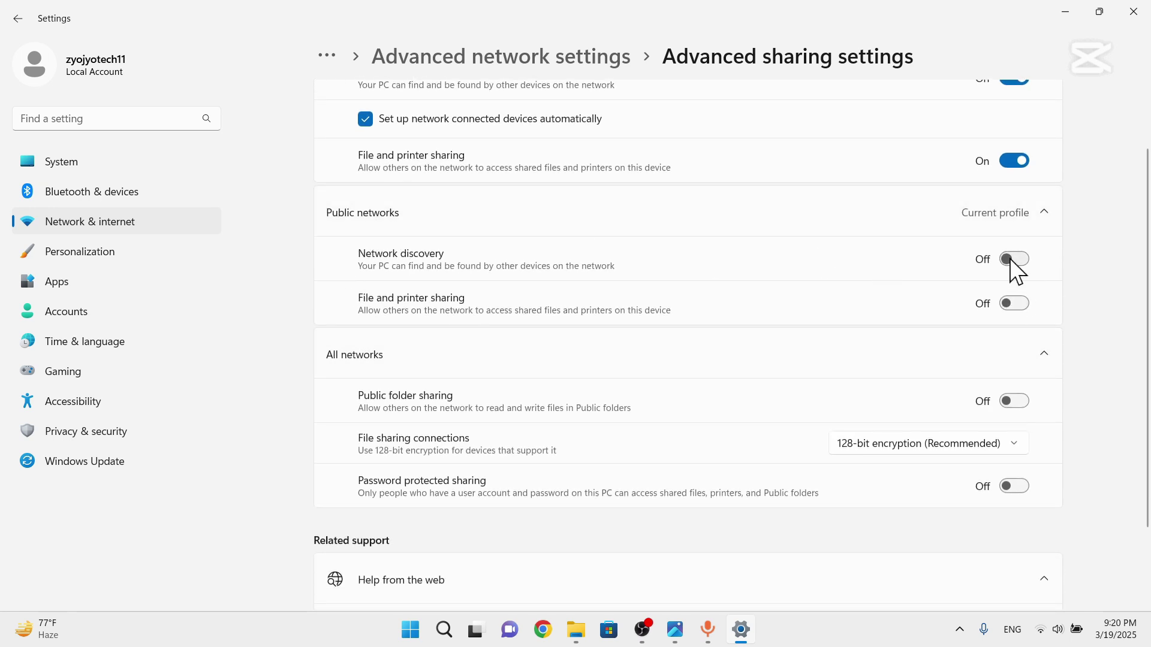
{"action": "scroll", "coordinate": [570, 401], "scroll_direction": "down", "scroll_amount": 1}
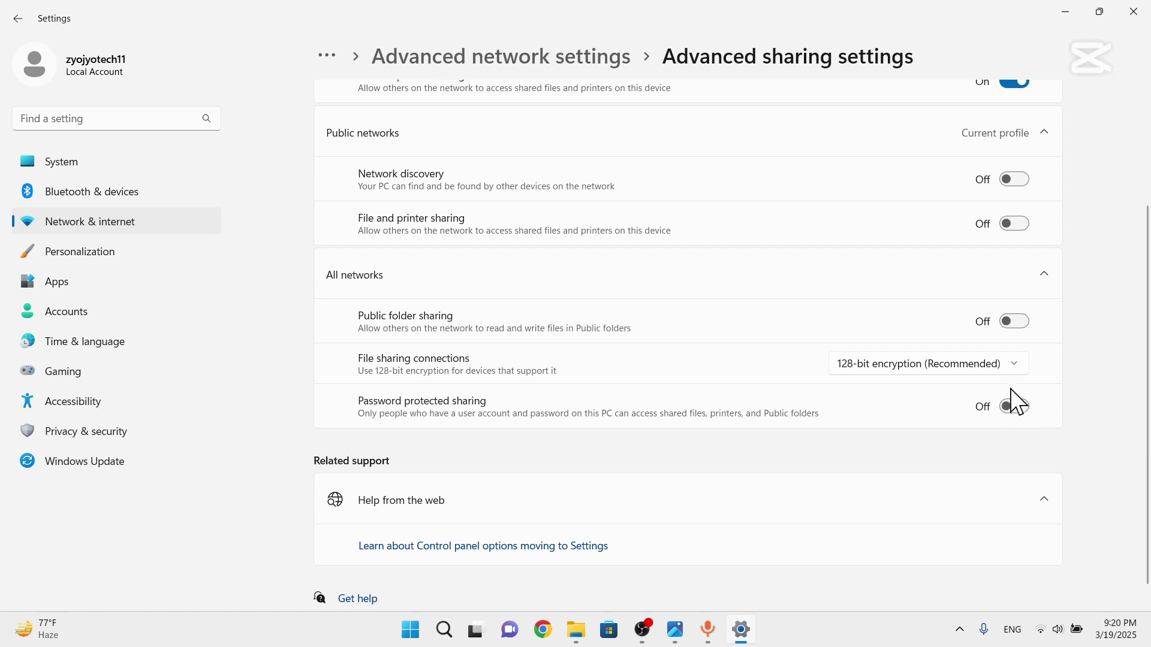
{"action": "scroll", "coordinate": [945, 430], "scroll_direction": "down", "scroll_amount": 1}
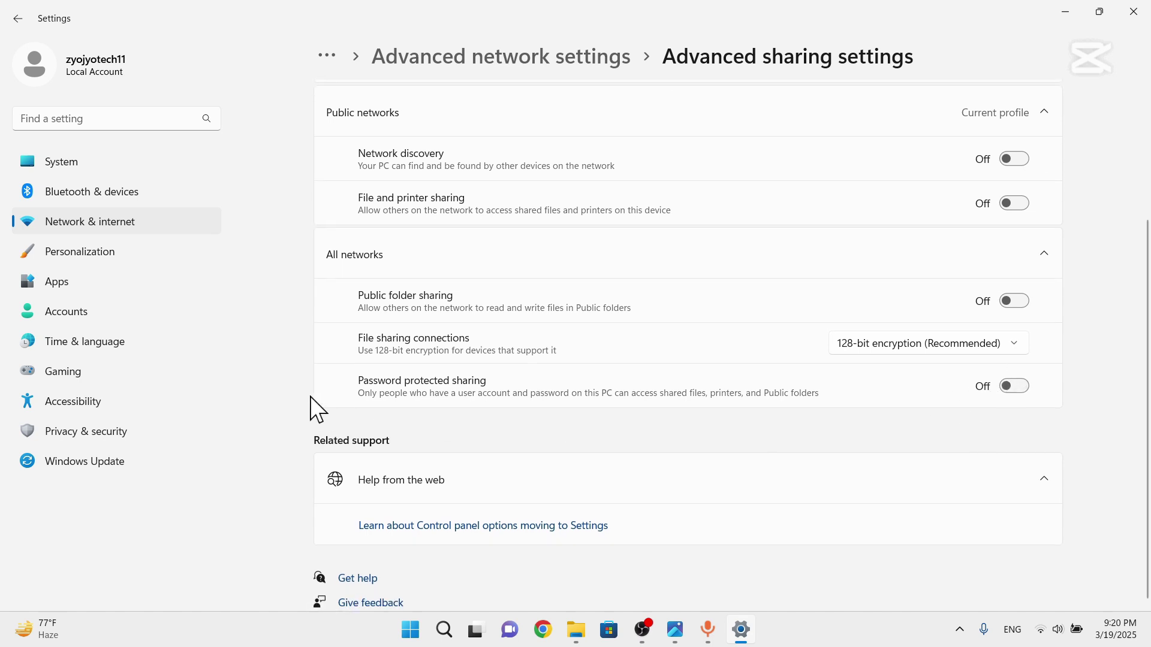
{"action": "scroll", "coordinate": [984, 311], "scroll_direction": "up", "scroll_amount": 3}
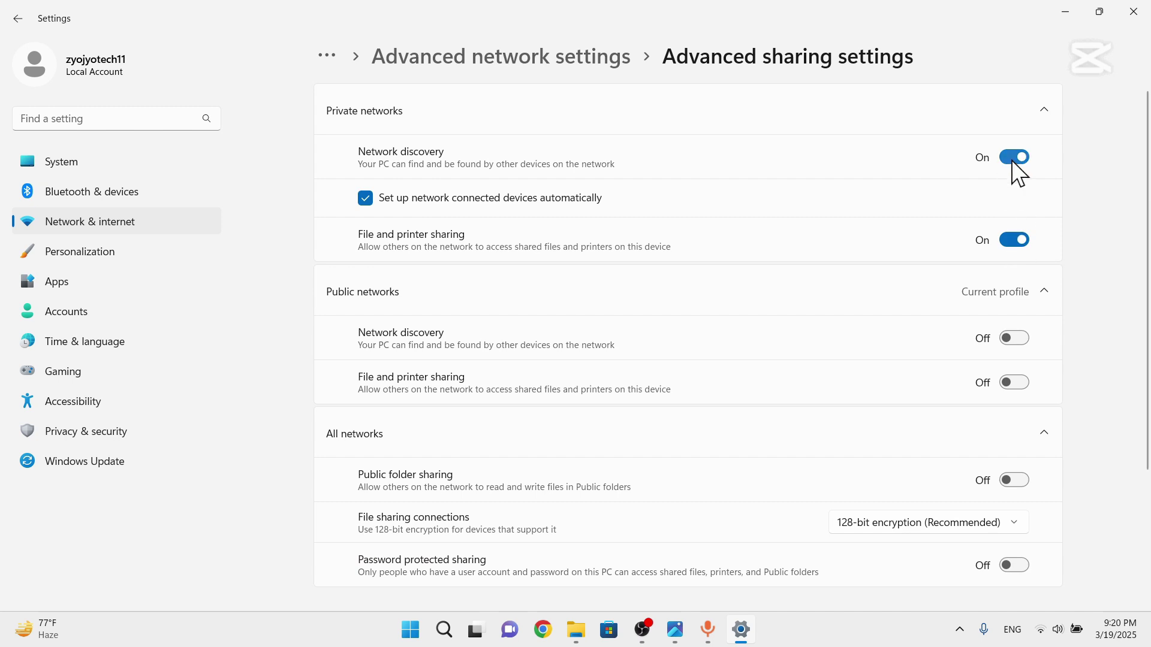
{"action": "left_click", "coordinate": [1026, 114]}
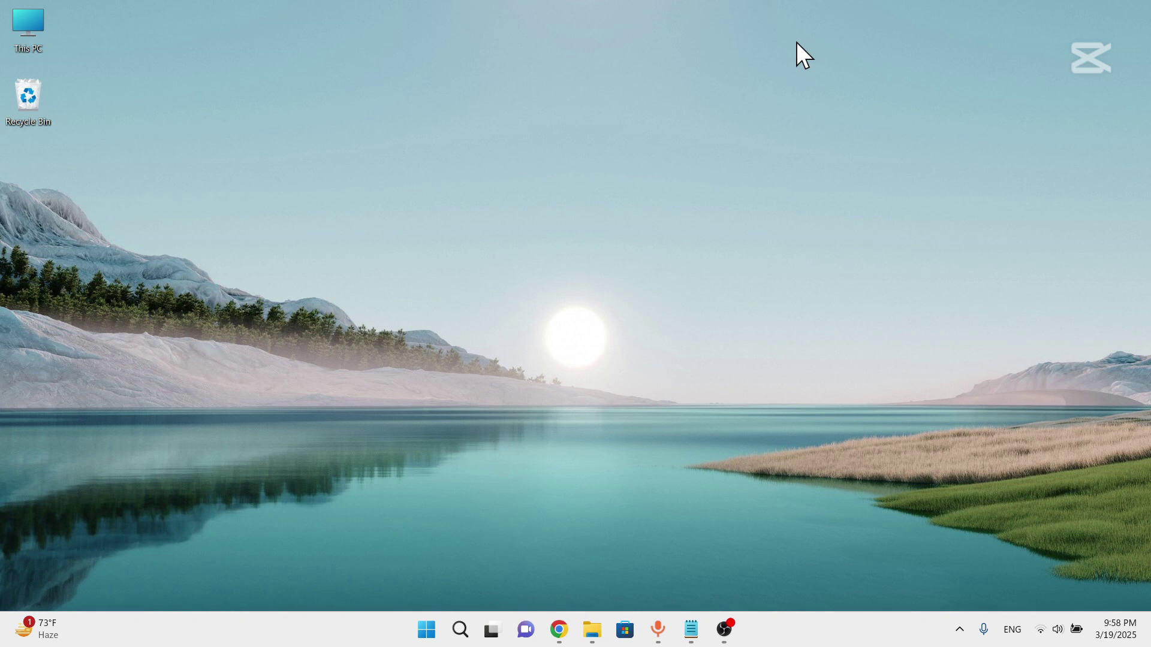
Open the Local Group Policy Editor through the Windows search, maximize it and widen the policy tree pane.
{"action": "left_click", "coordinate": [419, 629]}
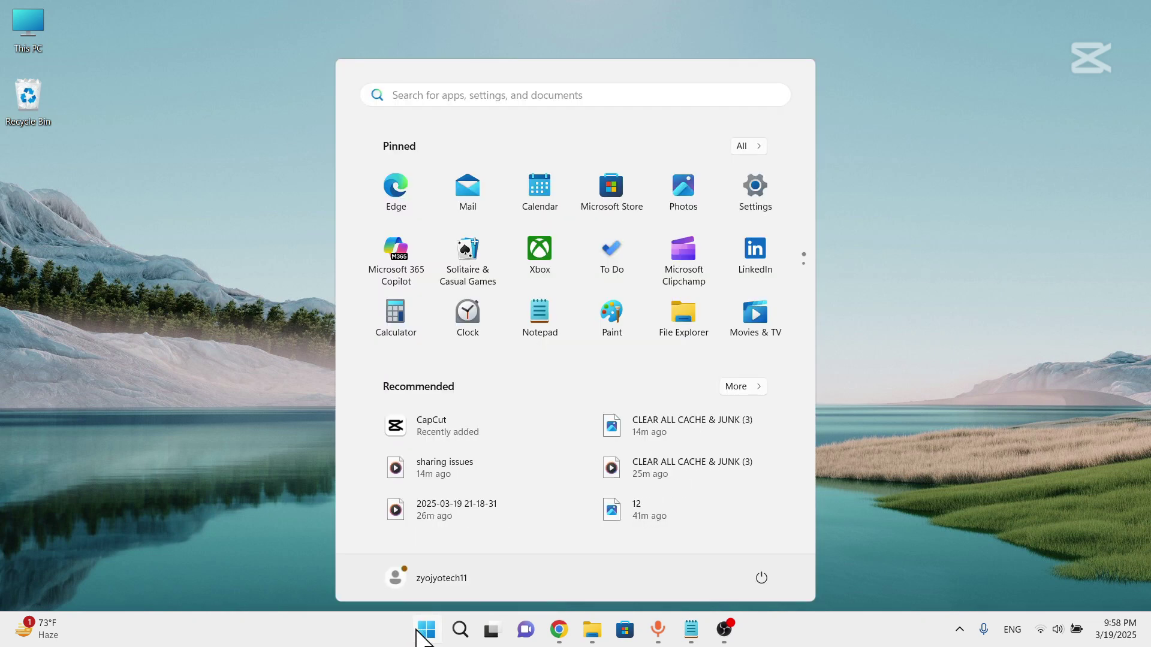
{"action": "type", "text": "ed"}
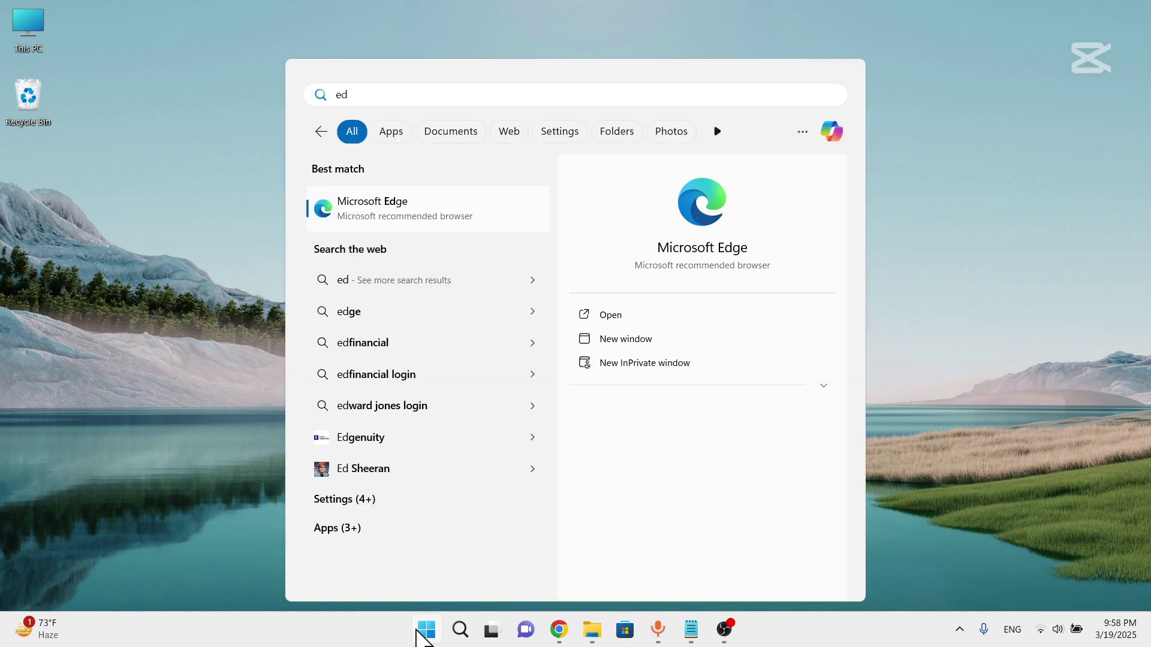
{"action": "type", "text": "it"}
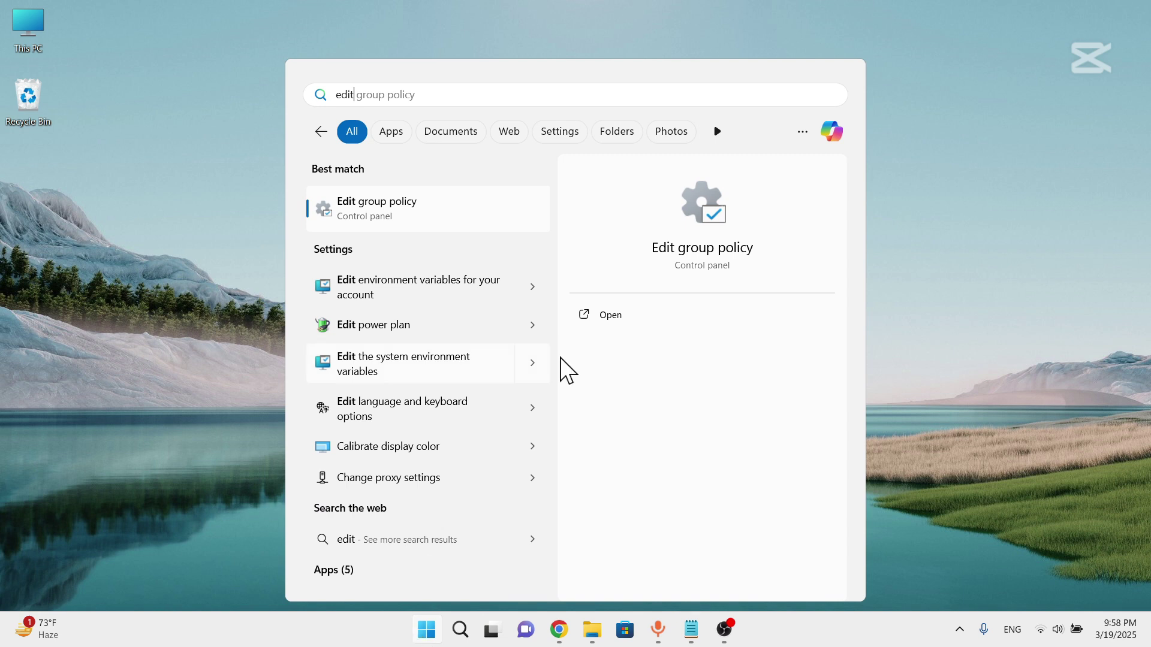
{"action": "left_click", "coordinate": [393, 188]}
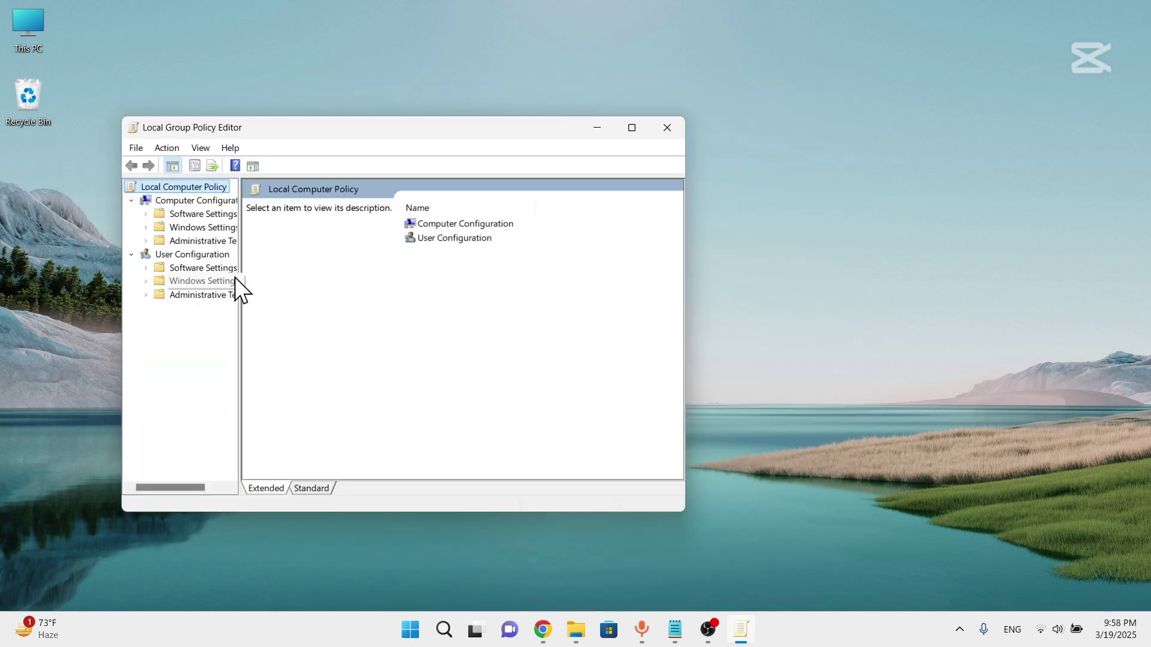
{"action": "left_click", "coordinate": [632, 128]}
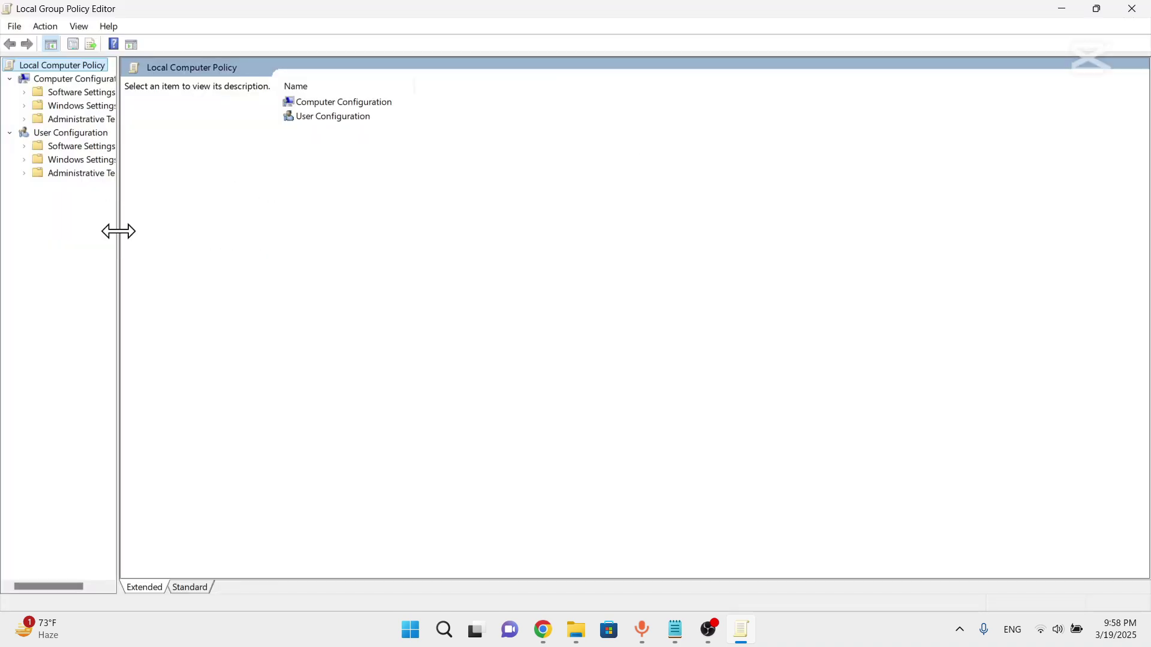
{"action": "left_click_drag", "start_coordinate": [118, 231], "coordinate": [515, 241]}
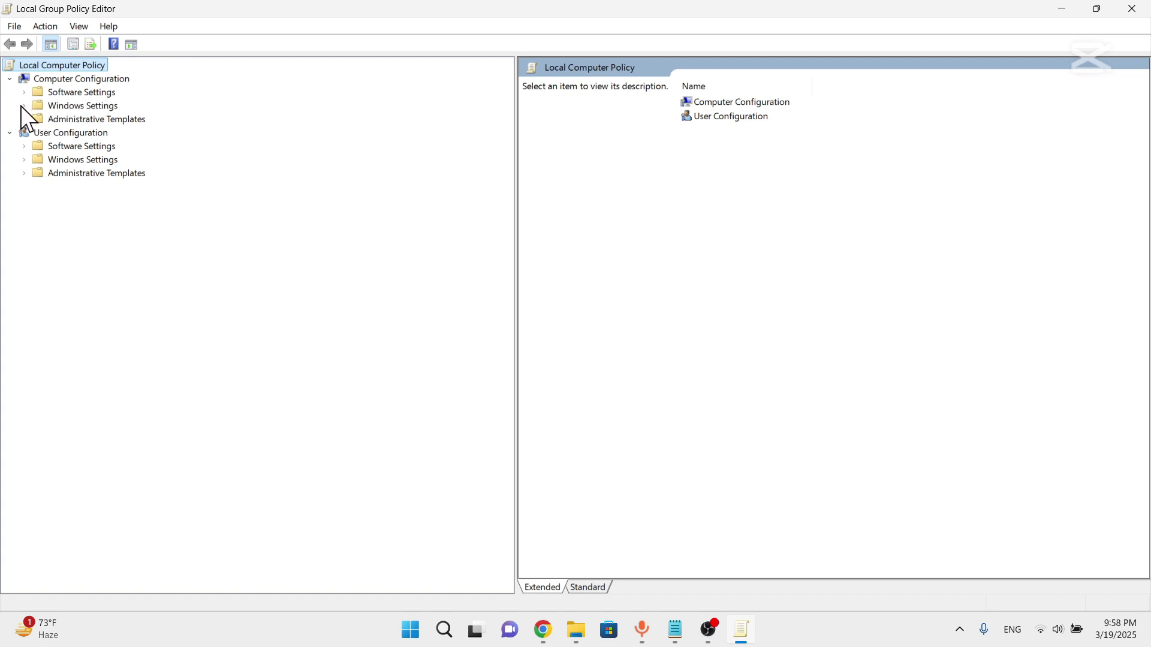
Display the Security Options policies under Computer Configuration > Windows Settings > Security Settings > Local Policies.
{"action": "left_click", "coordinate": [89, 79]}
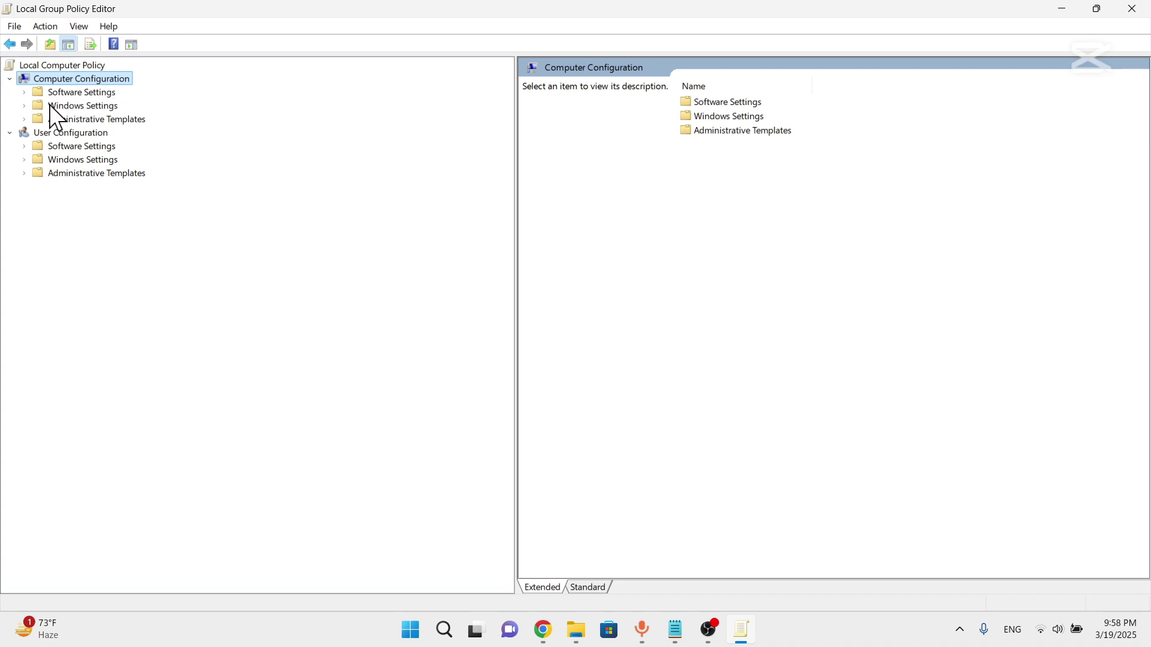
{"action": "left_click", "coordinate": [65, 105]}
{"action": "left_click", "coordinate": [24, 105]}
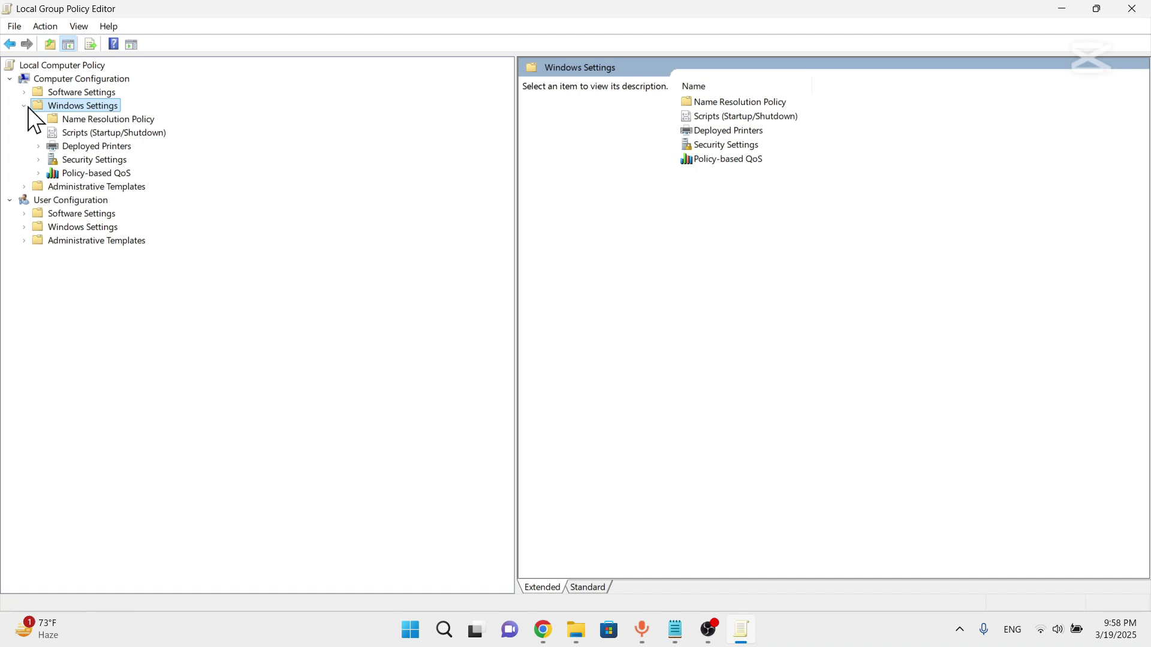
{"action": "left_click", "coordinate": [99, 160]}
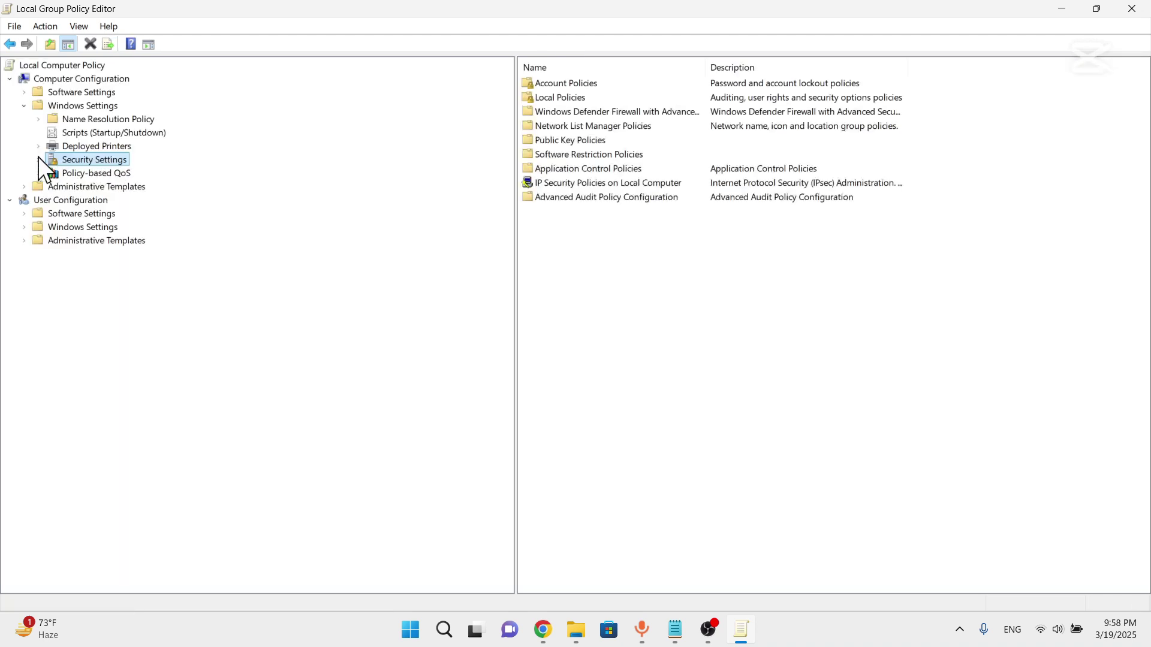
{"action": "left_click", "coordinate": [38, 160]}
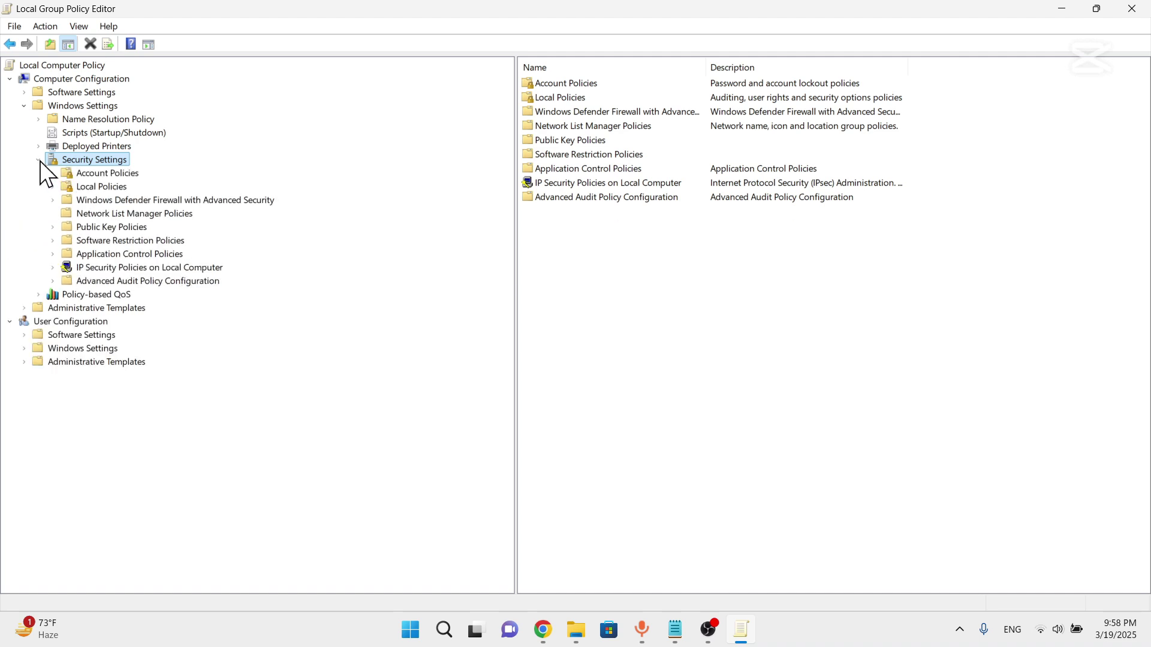
{"action": "left_click", "coordinate": [96, 187]}
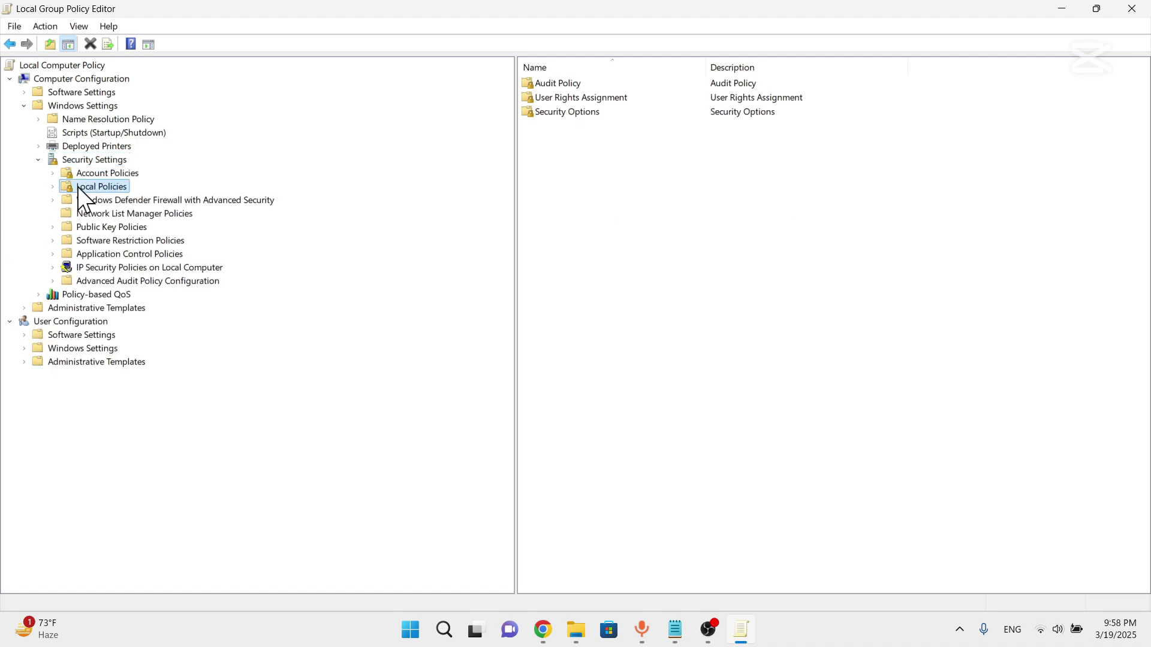
{"action": "left_click", "coordinate": [53, 186]}
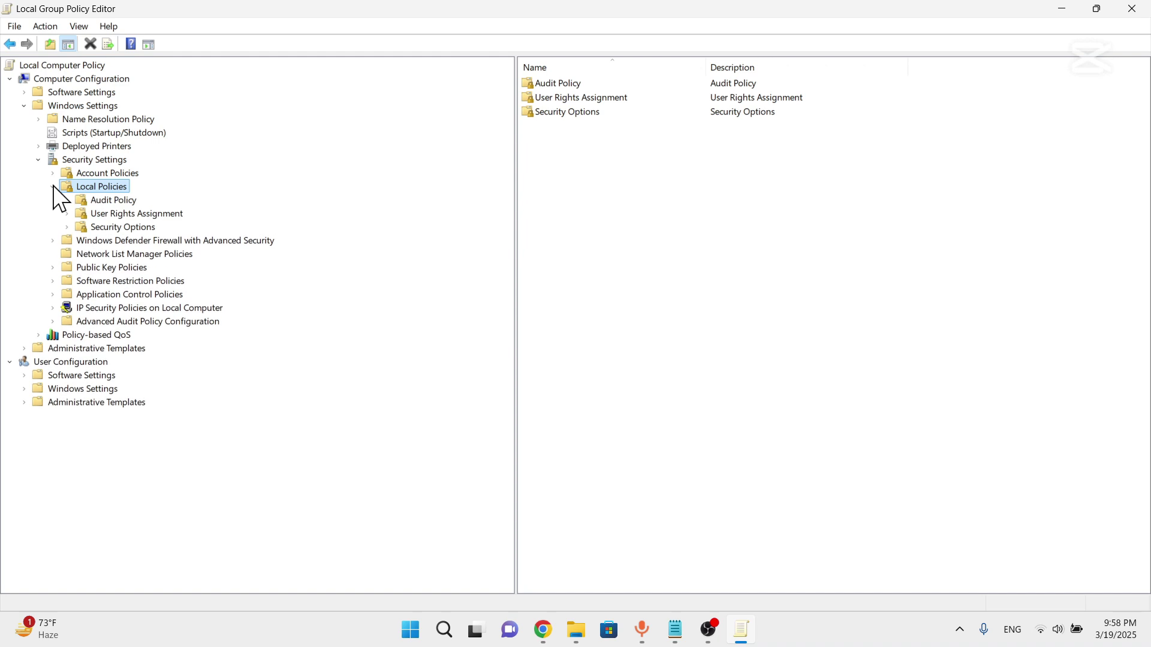
{"action": "left_click", "coordinate": [105, 226]}
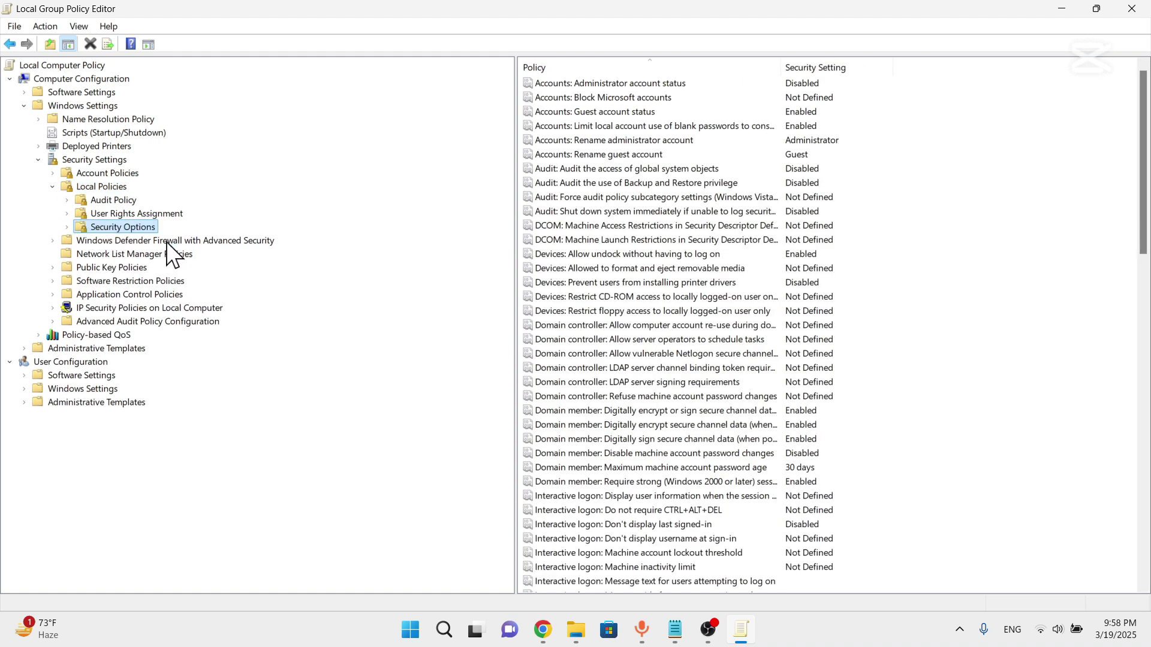
Look through the Security Options policies for the Microsoft network client entry on always digitally signing communications.
{"action": "scroll", "coordinate": [630, 317], "scroll_direction": "down", "scroll_amount": 18}
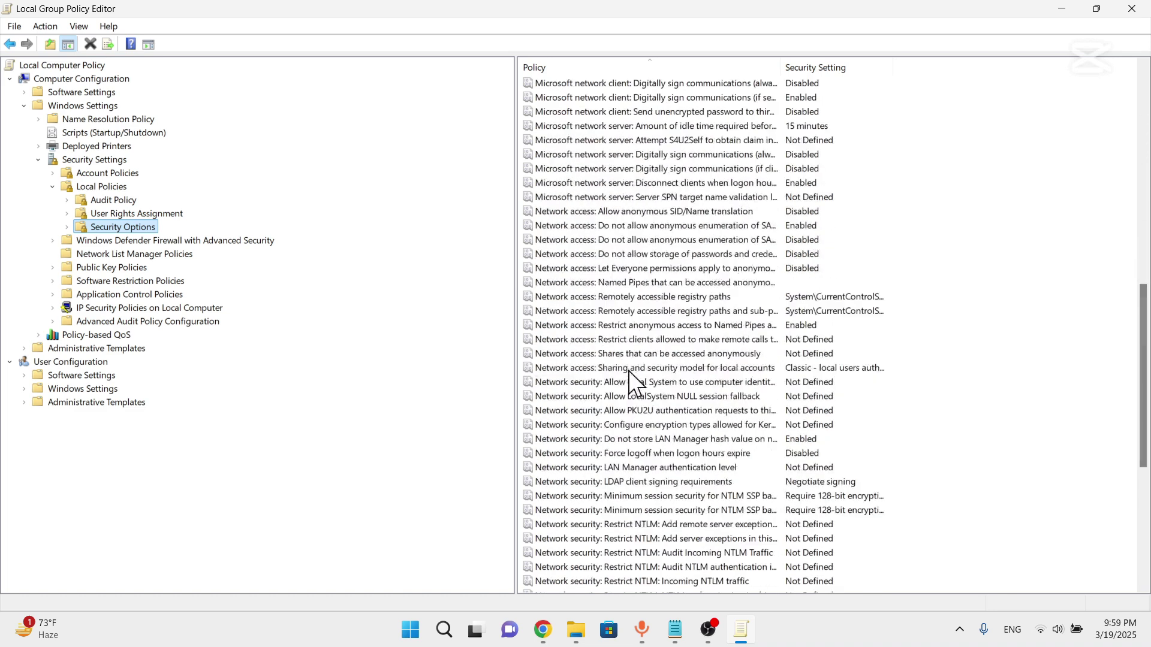
{"action": "scroll", "coordinate": [629, 370], "scroll_direction": "down", "scroll_amount": 2}
{"action": "scroll", "coordinate": [628, 370], "scroll_direction": "down", "scroll_amount": 2}
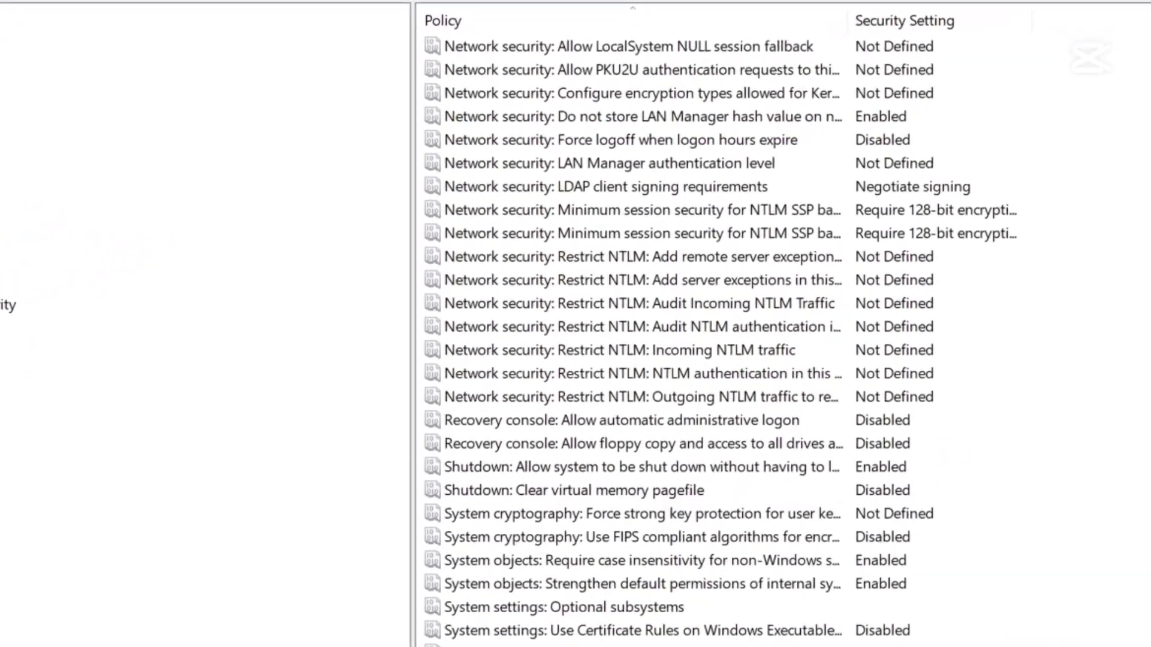
{"action": "left_click", "coordinate": [608, 478]}
{"action": "right_click", "coordinate": [607, 479]}
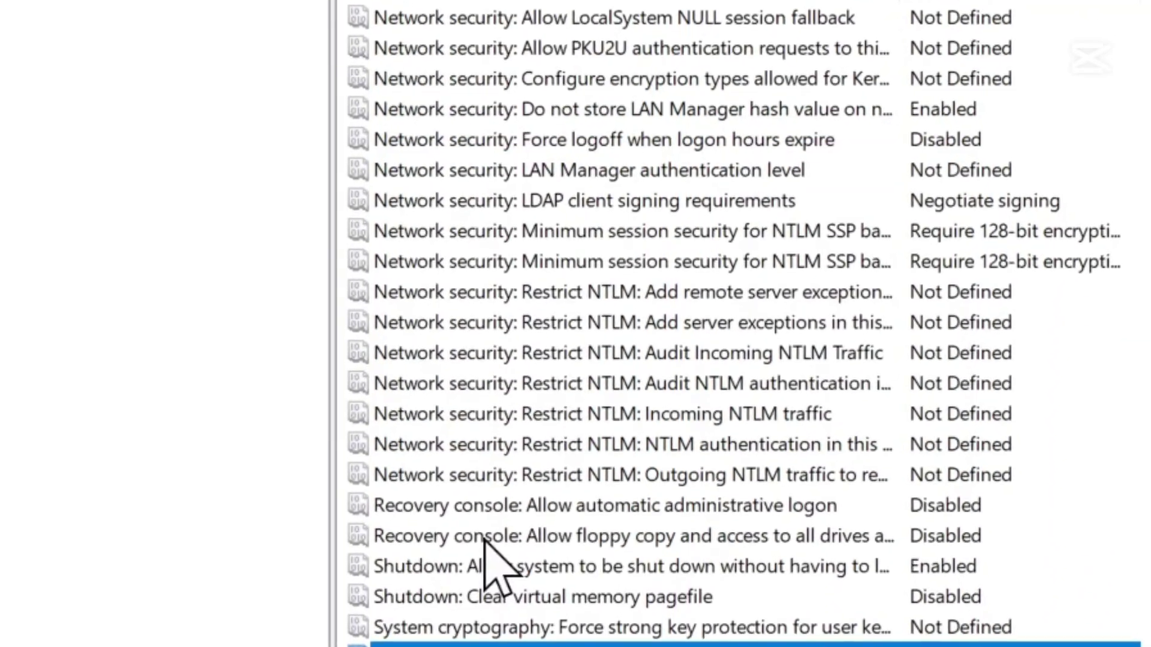
{"action": "left_click", "coordinate": [529, 329]}
{"action": "scroll", "coordinate": [564, 480], "scroll_direction": "up", "scroll_amount": 4}
{"action": "scroll", "coordinate": [550, 563], "scroll_direction": "up", "scroll_amount": 8}
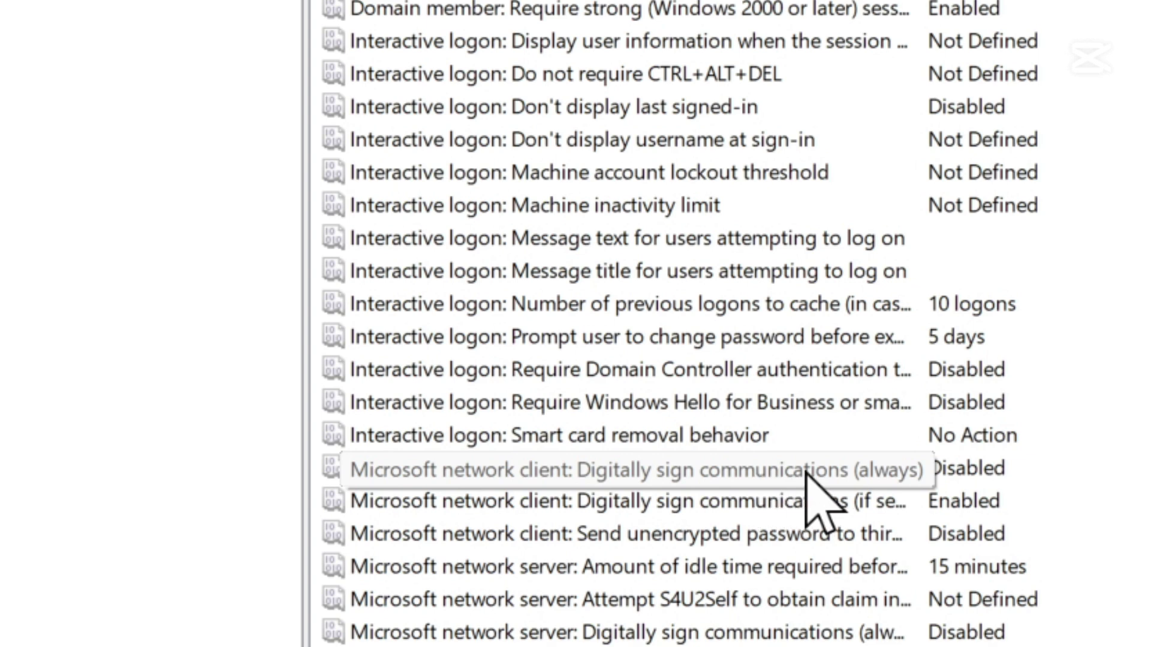
Set the policy "Microsoft network client: Digitally sign communications (always)" to Disabled and confirm it.
{"action": "left_click", "coordinate": [858, 471]}
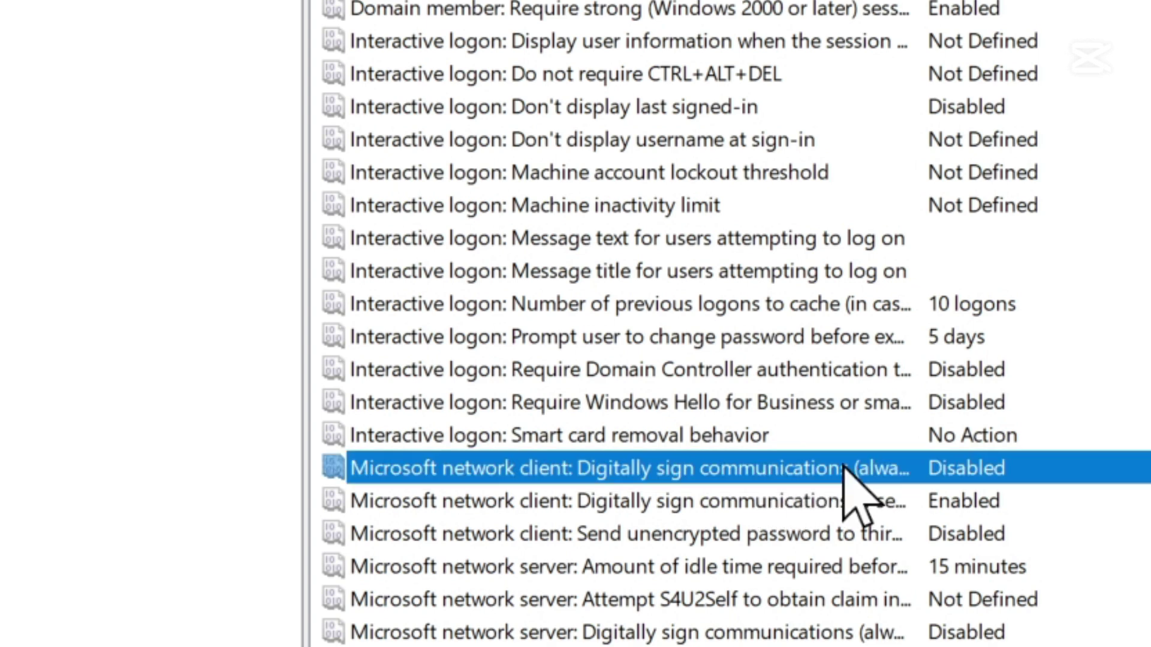
{"action": "right_click", "coordinate": [657, 470]}
{"action": "left_click", "coordinate": [797, 498]}
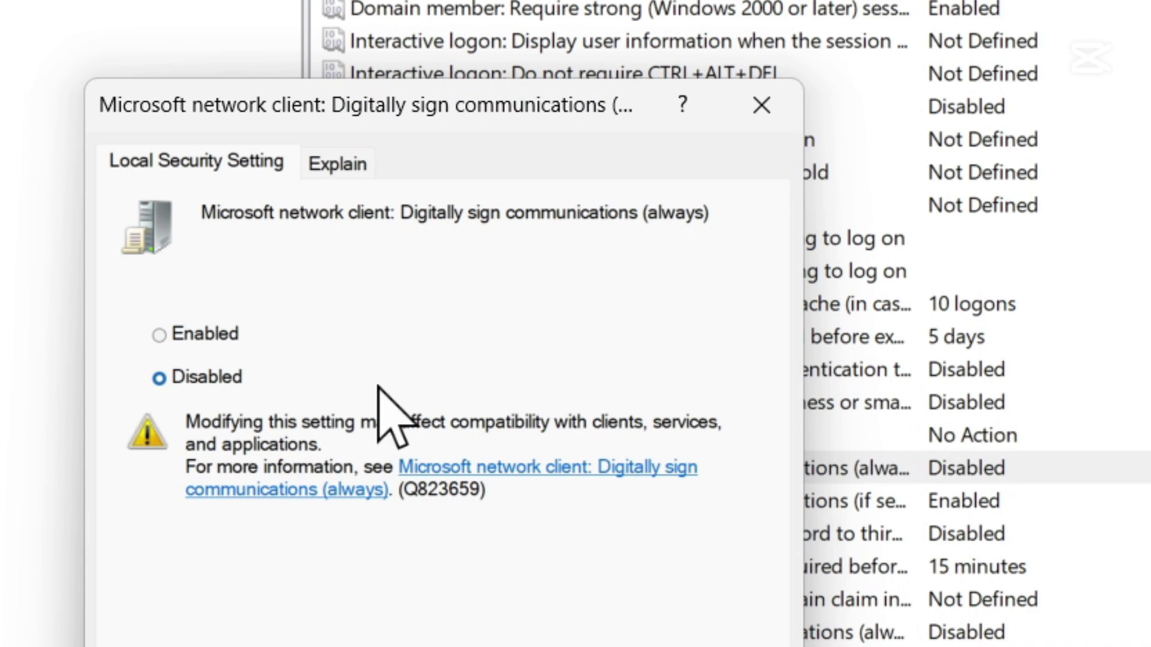
{"action": "left_click", "coordinate": [174, 329]}
{"action": "left_click", "coordinate": [183, 377]}
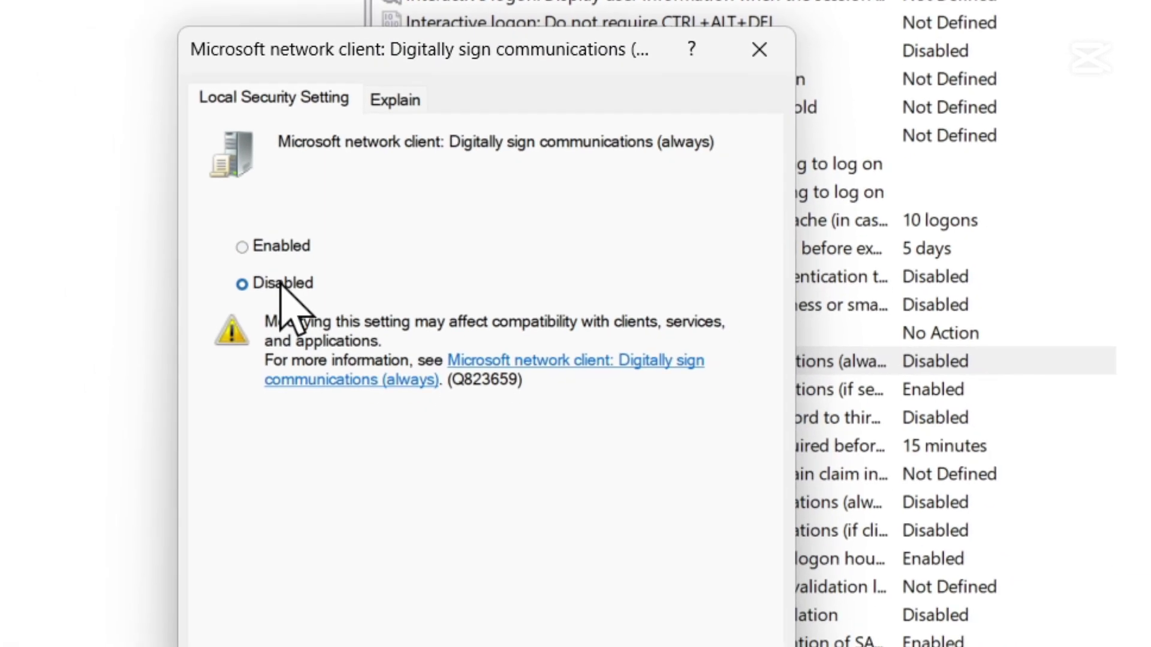
{"action": "left_click", "coordinate": [731, 606]}
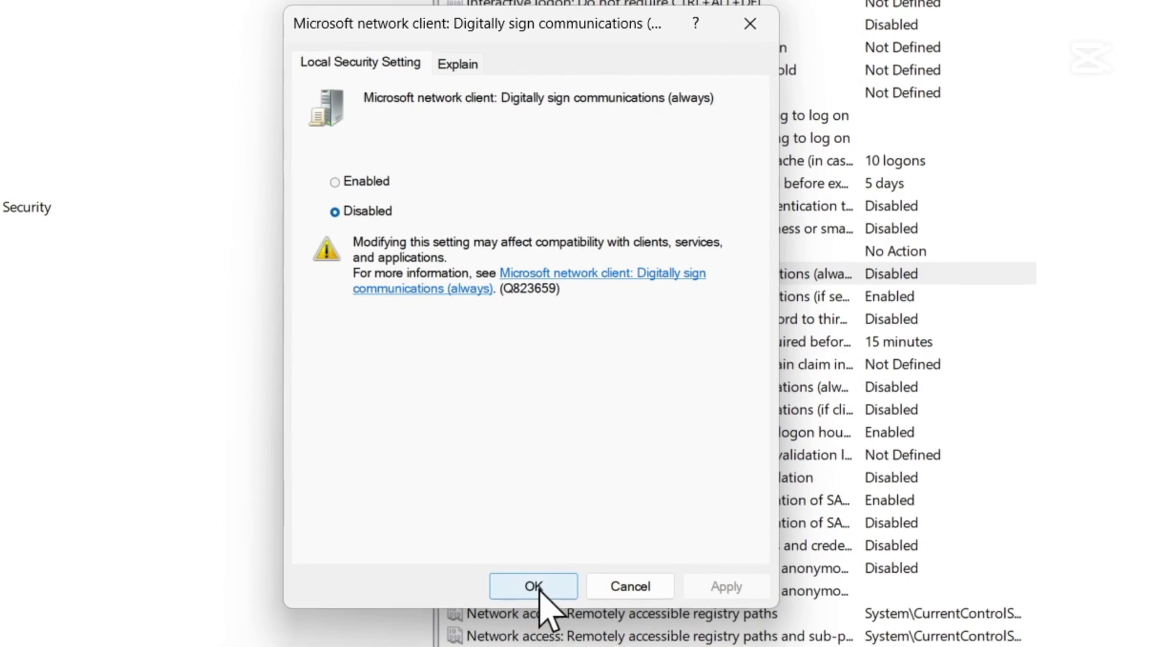
{"action": "left_click", "coordinate": [526, 606]}
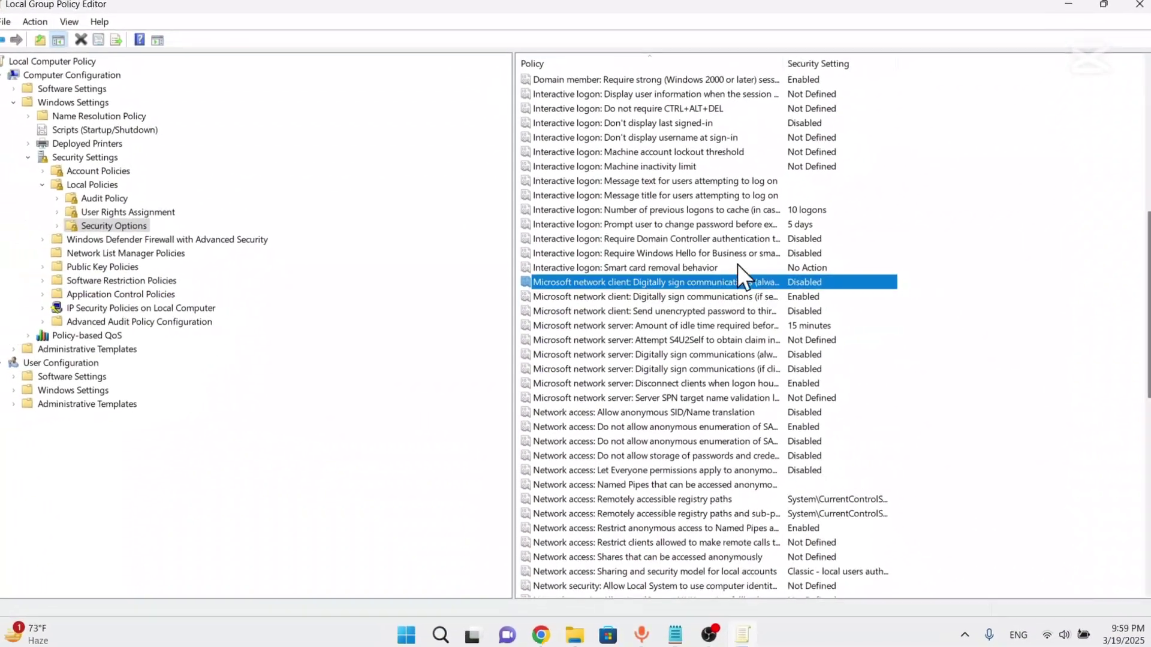
Collapse the Security Settings and Windows Settings branches of the policy tree and select Computer Configuration.
{"action": "left_click", "coordinate": [38, 159]}
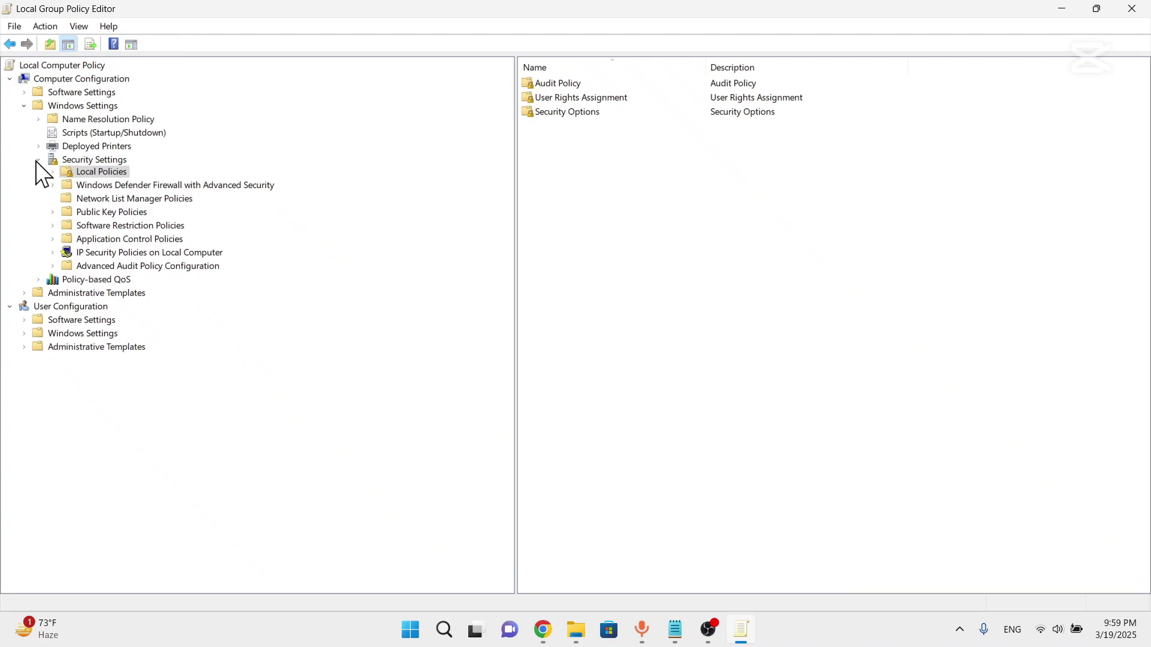
{"action": "left_click", "coordinate": [24, 106]}
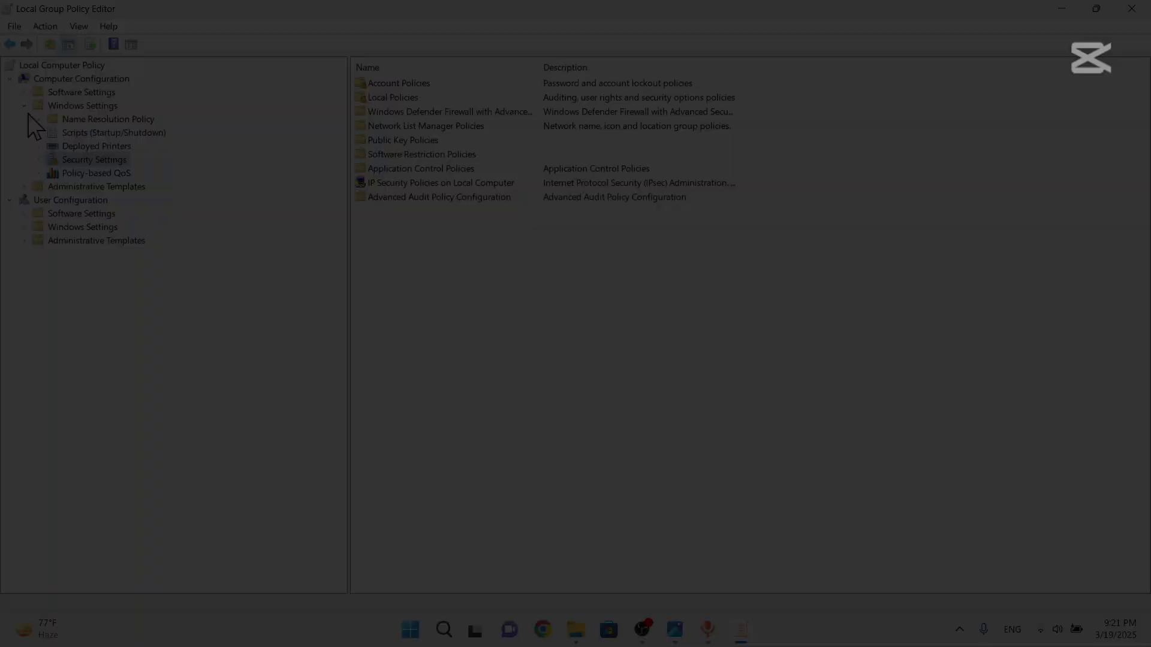
{"action": "left_click", "coordinate": [24, 105]}
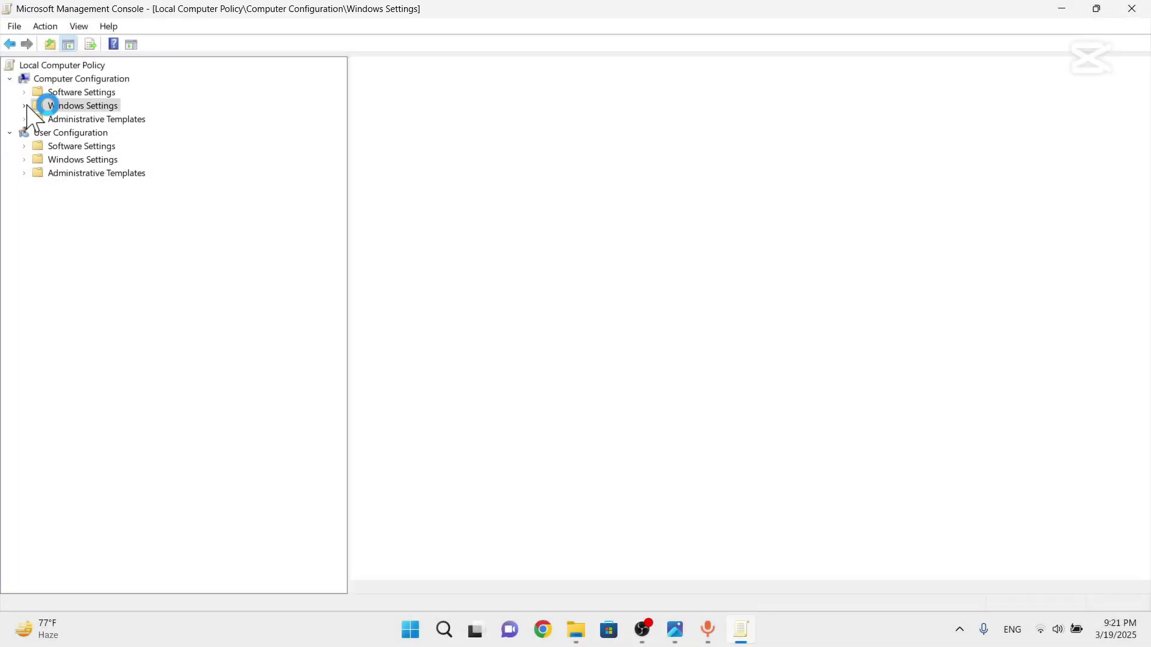
{"action": "left_click", "coordinate": [57, 79]}
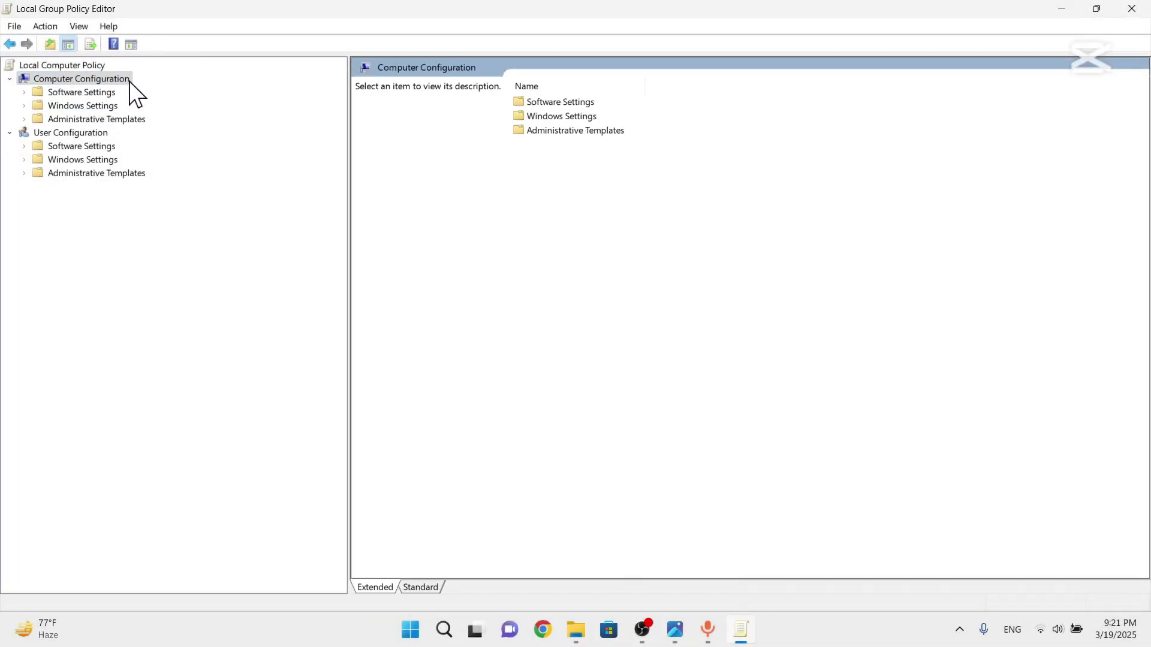
Display the Lanman Workstation policies under Computer Configuration > Administrative Templates > Network.
{"action": "left_click", "coordinate": [48, 120]}
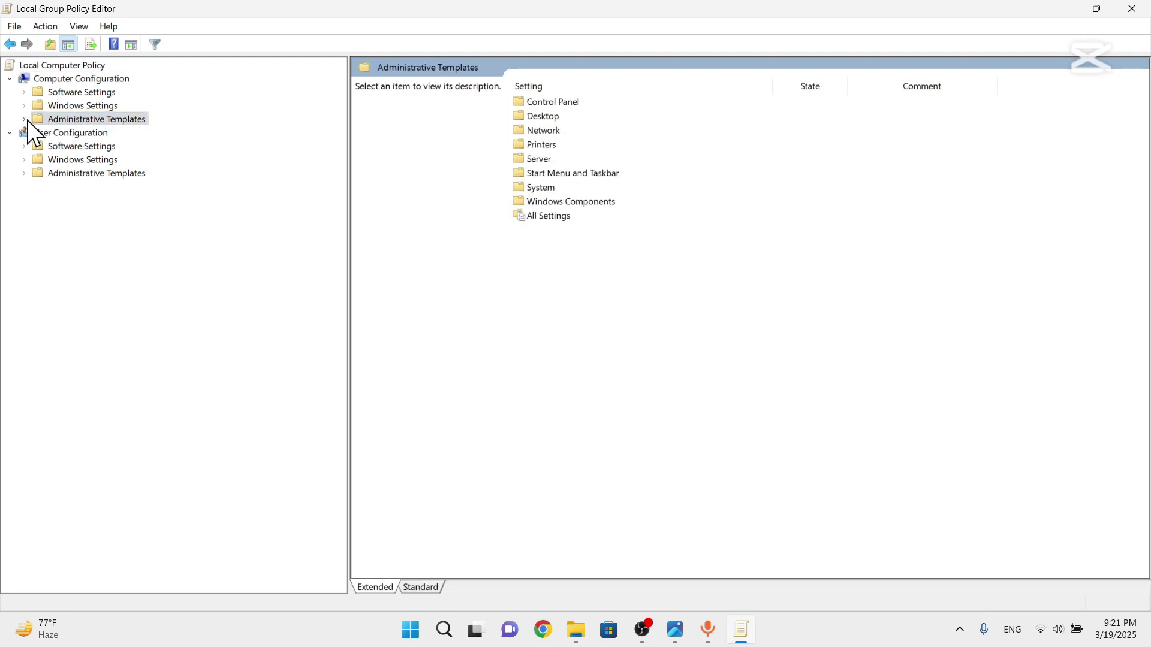
{"action": "left_click", "coordinate": [25, 119]}
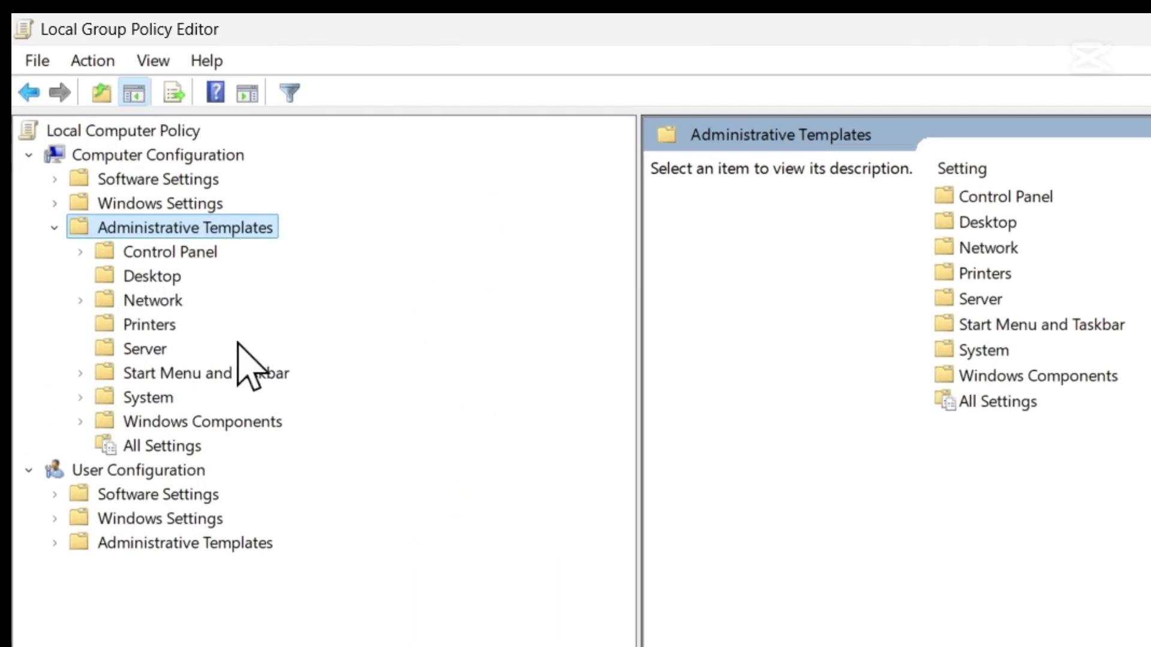
{"action": "left_click", "coordinate": [147, 300]}
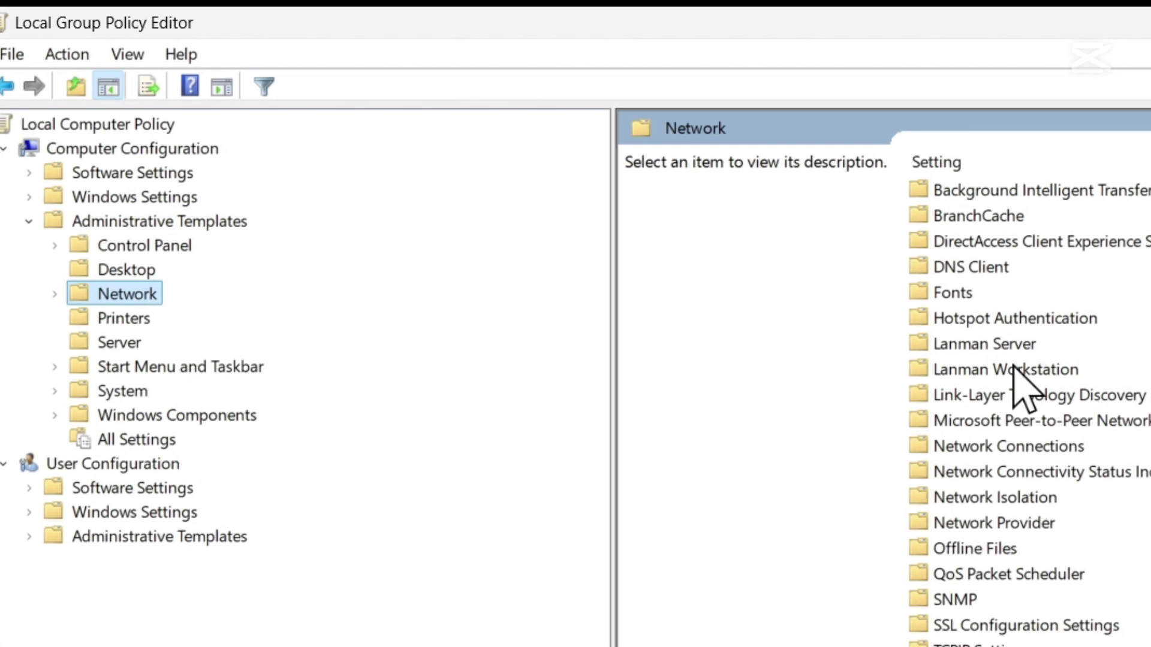
{"action": "left_click", "coordinate": [1006, 371]}
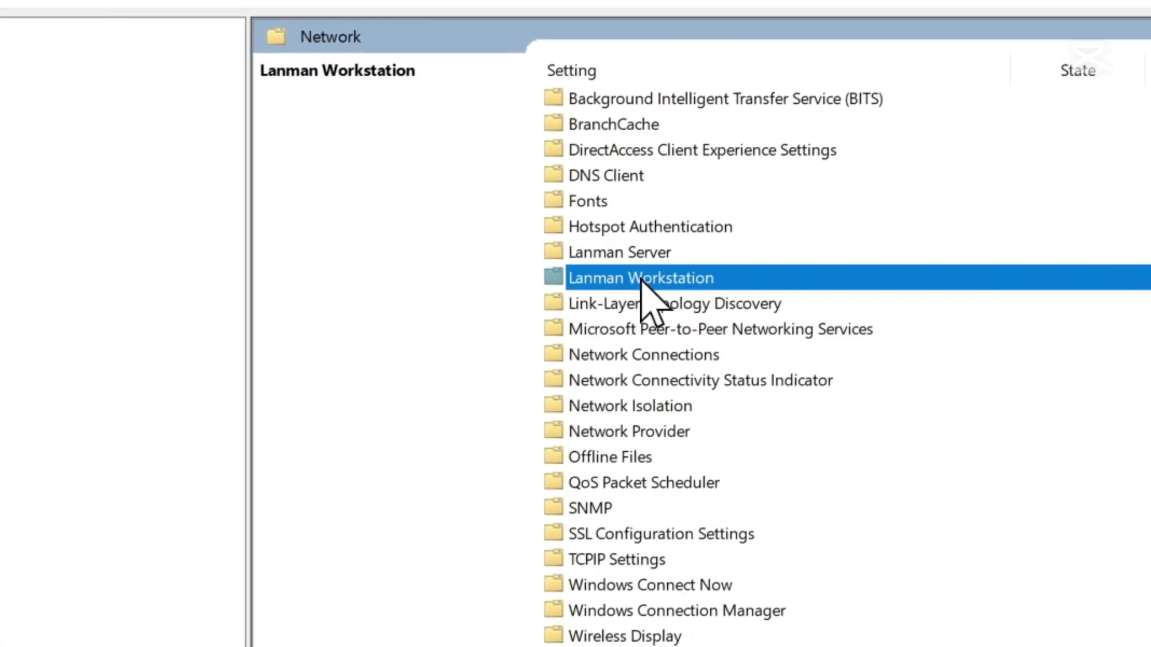
{"action": "double_click", "coordinate": [601, 277]}
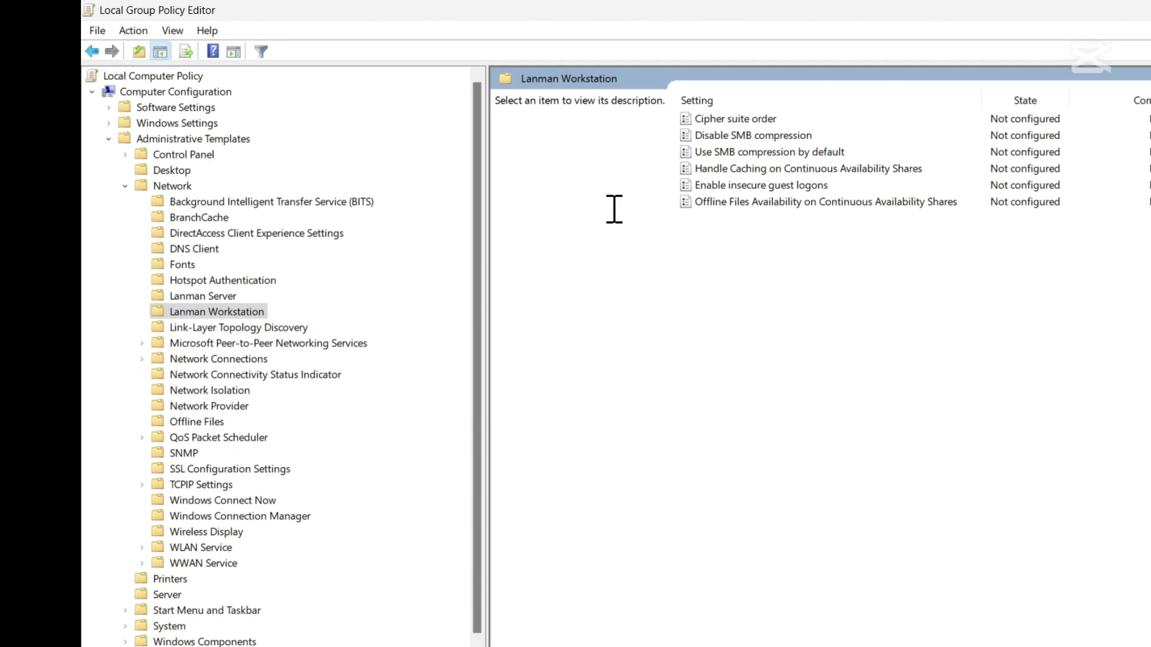
Set the "Enable insecure guest logons" policy to Enabled, apply the change and close its settings.
{"action": "left_click", "coordinate": [741, 186]}
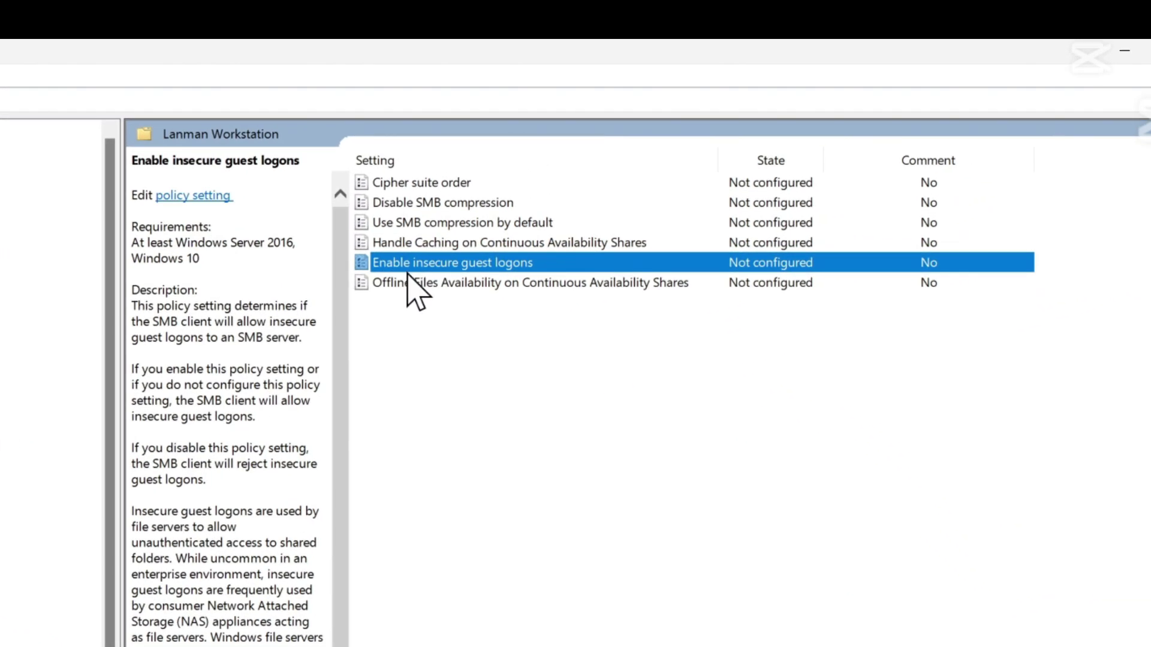
{"action": "right_click", "coordinate": [459, 263]}
{"action": "left_click", "coordinate": [511, 272]}
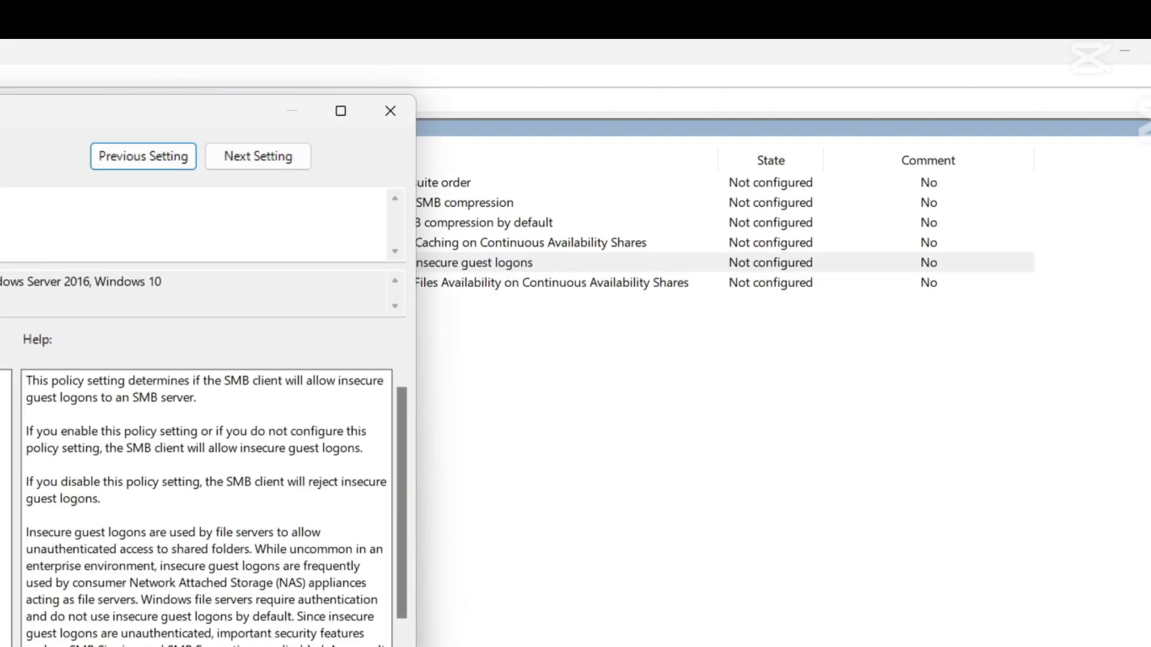
{"action": "left_click", "coordinate": [153, 222]}
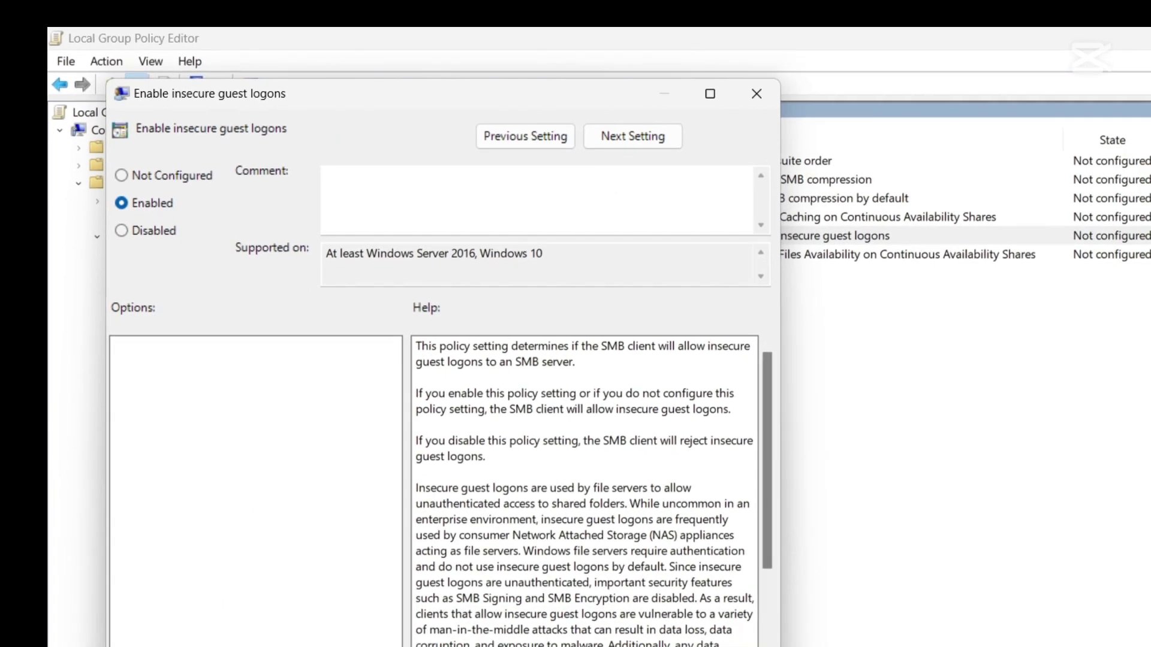
{"action": "left_click", "coordinate": [660, 584]}
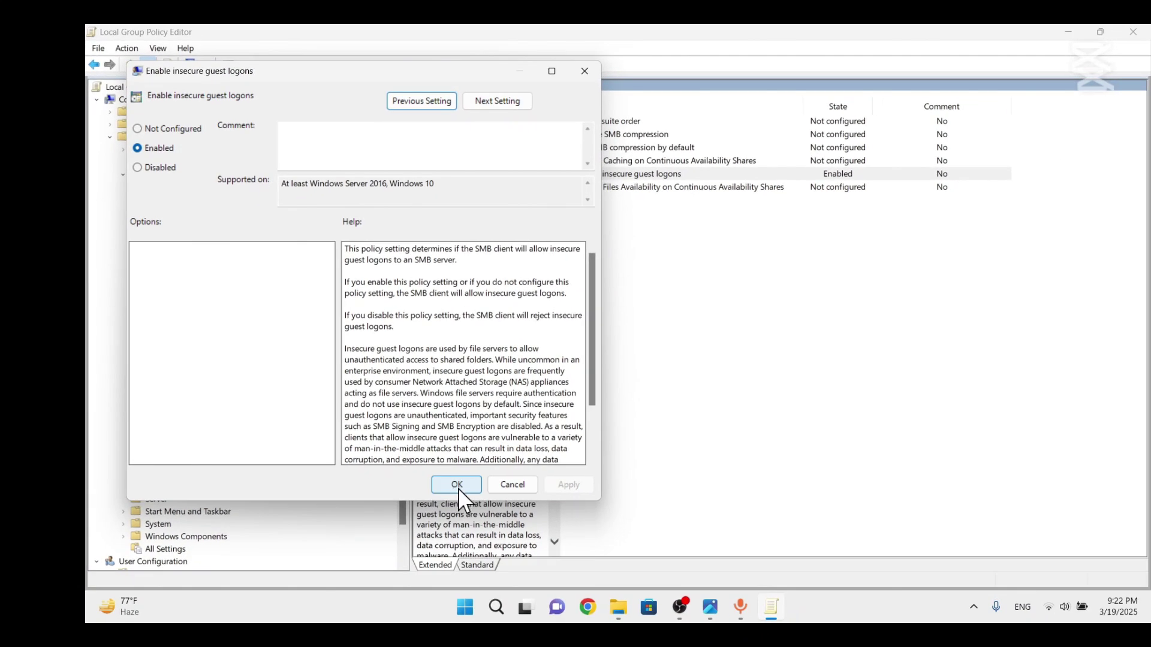
{"action": "left_click", "coordinate": [458, 485]}
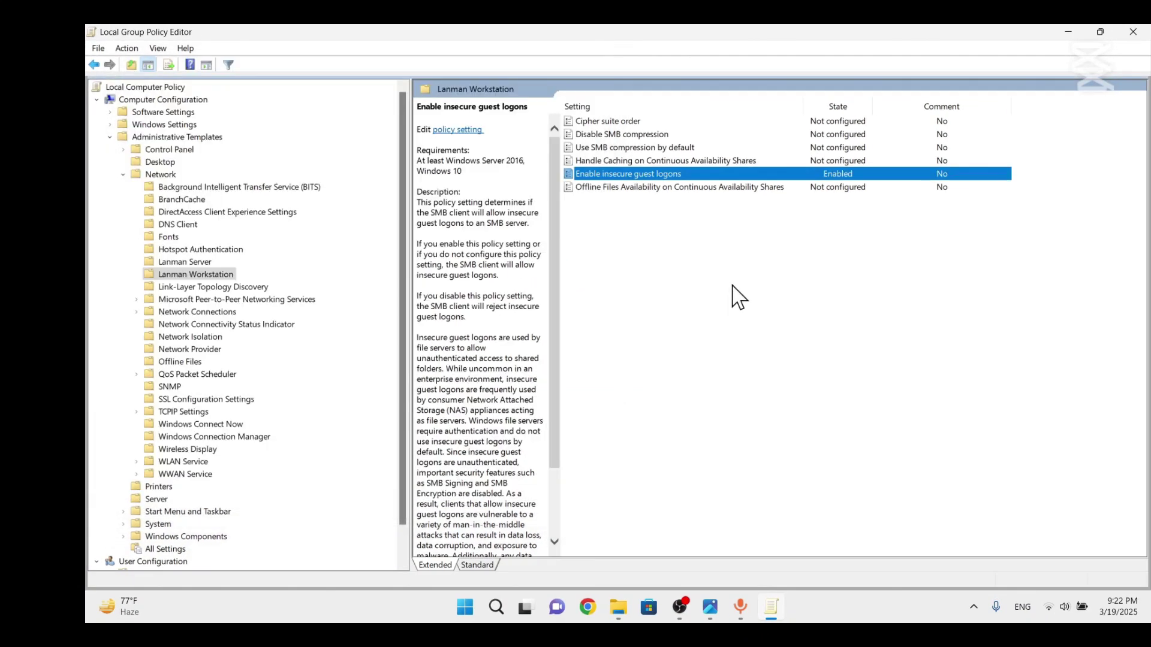
Close the Local Group Policy Editor and return to the desktop.
{"action": "left_click", "coordinate": [1148, 35]}
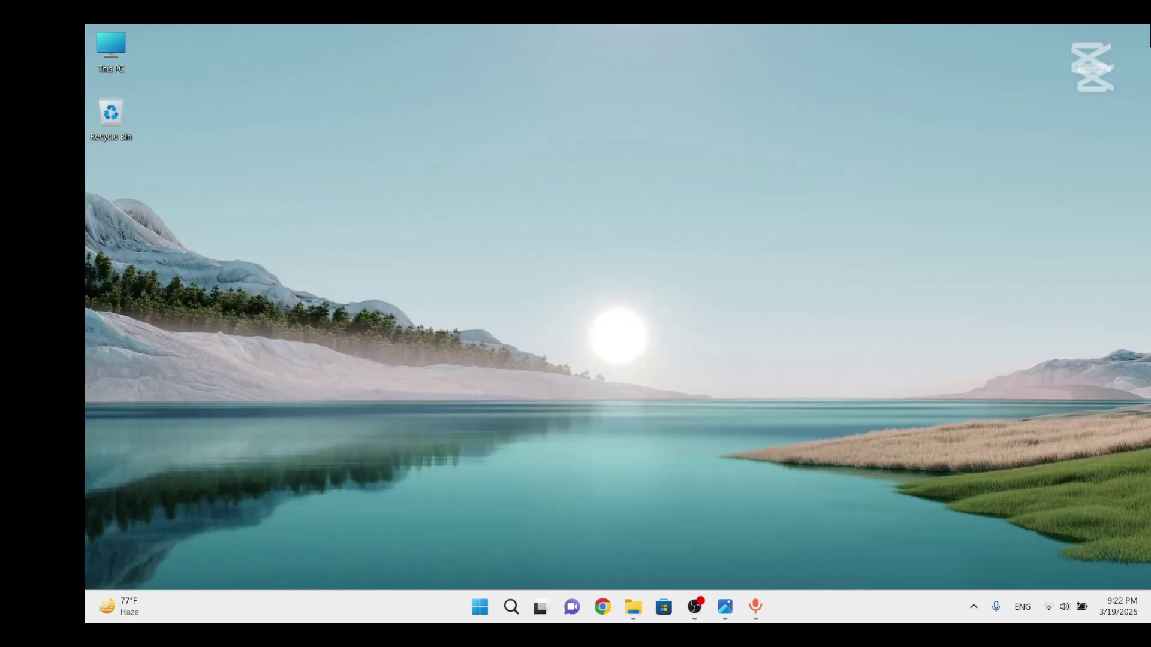
{"action": "right_click", "coordinate": [666, 145]}
{"action": "left_click", "coordinate": [712, 204]}
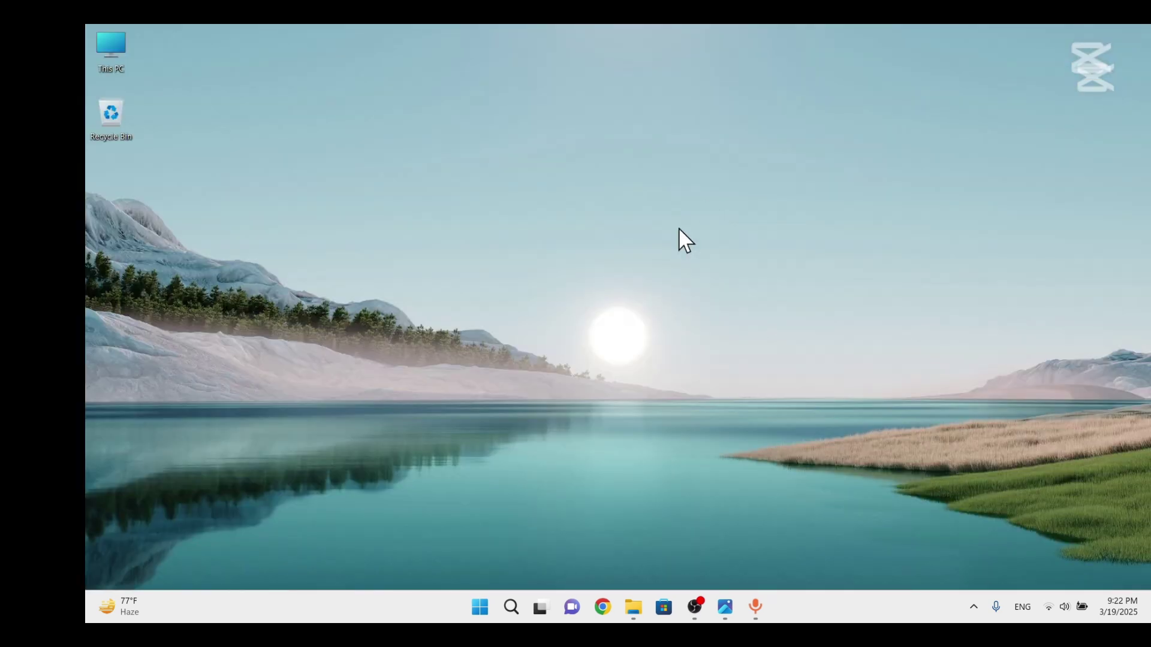
Display the computer's power options to locate Restart, and dismiss them without choosing one.
{"action": "left_click", "coordinate": [481, 609]}
{"action": "left_click", "coordinate": [790, 559]}
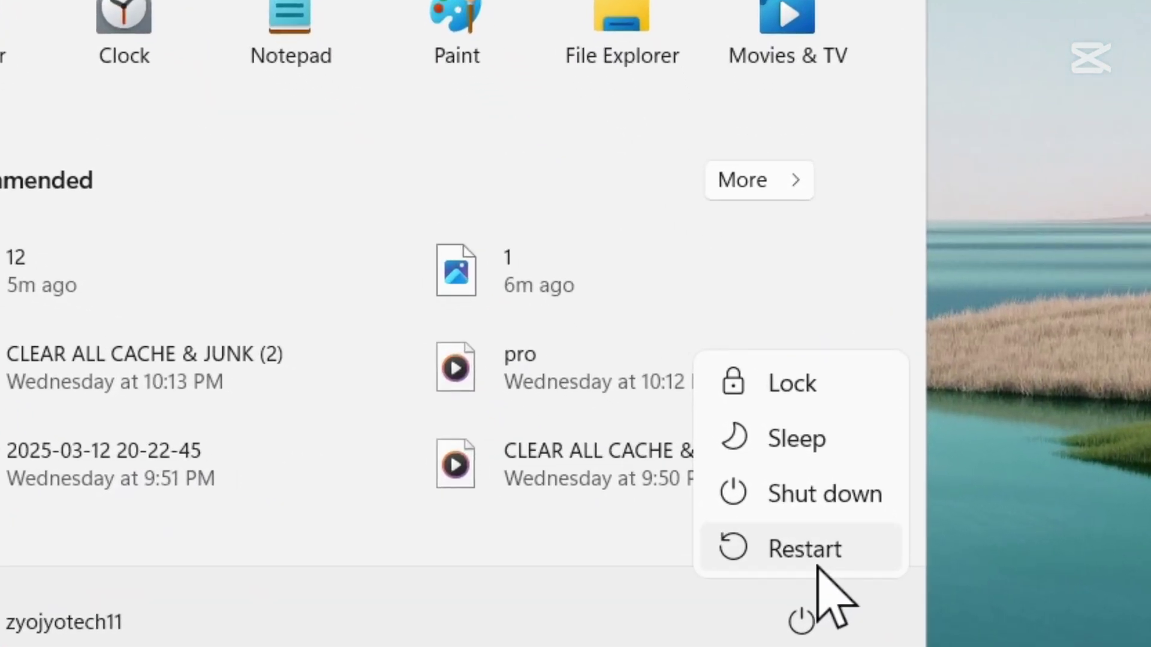
{"action": "left_click", "coordinate": [1089, 46]}
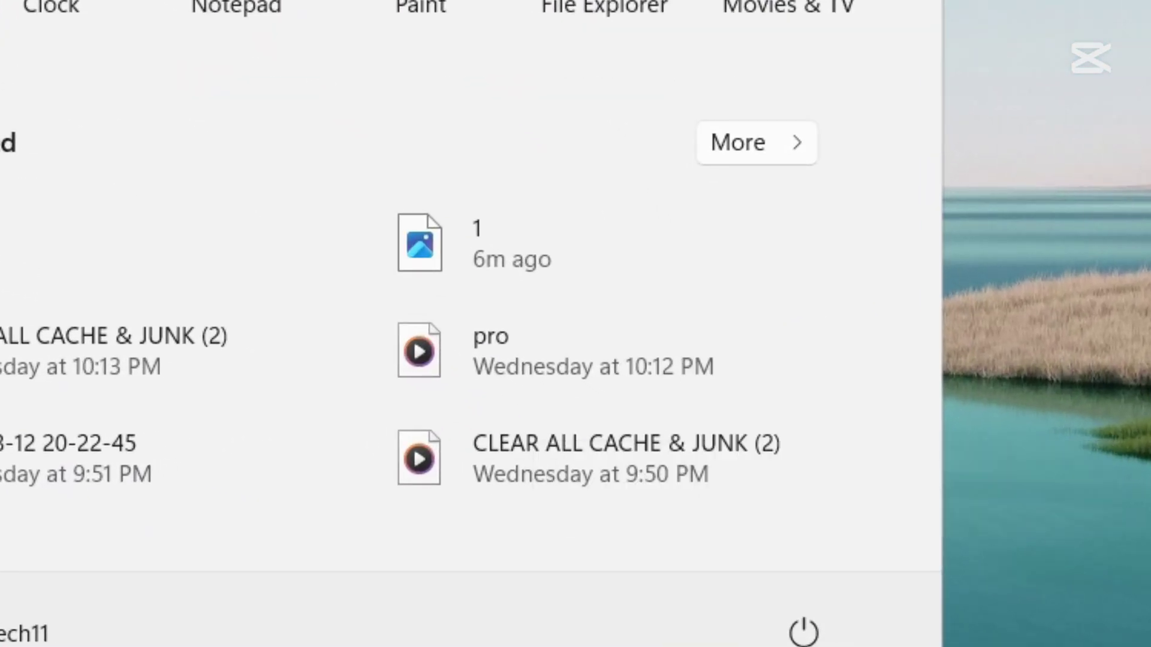
{"action": "right_click", "coordinate": [980, 1]}
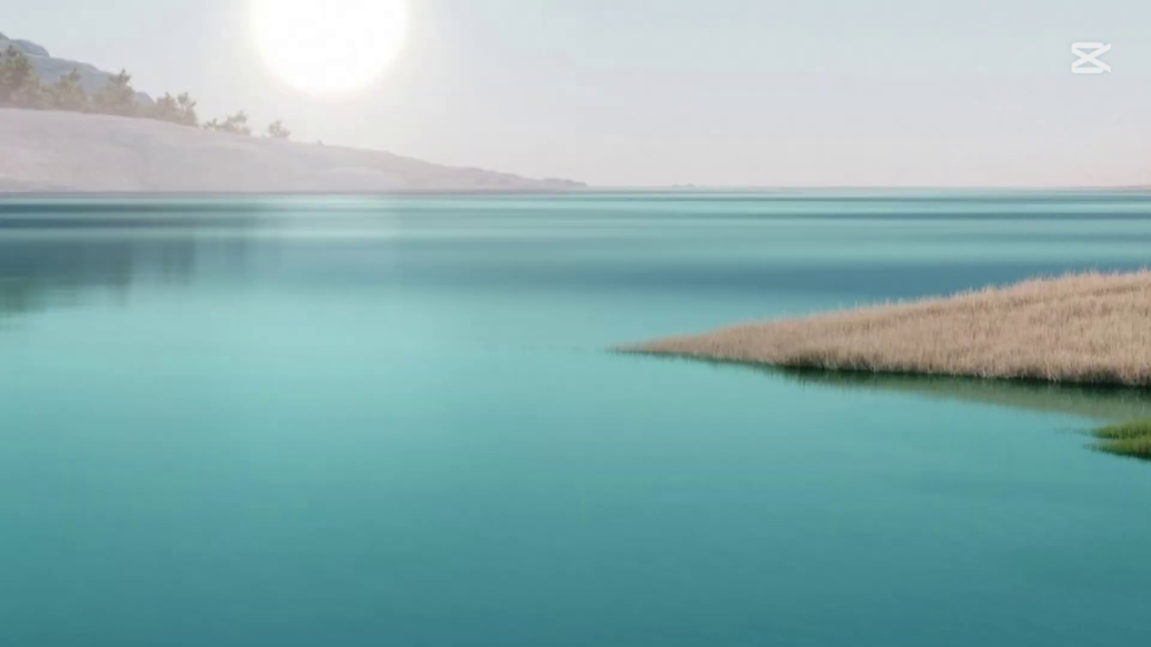
{"action": "left_click", "coordinate": [1049, 1]}
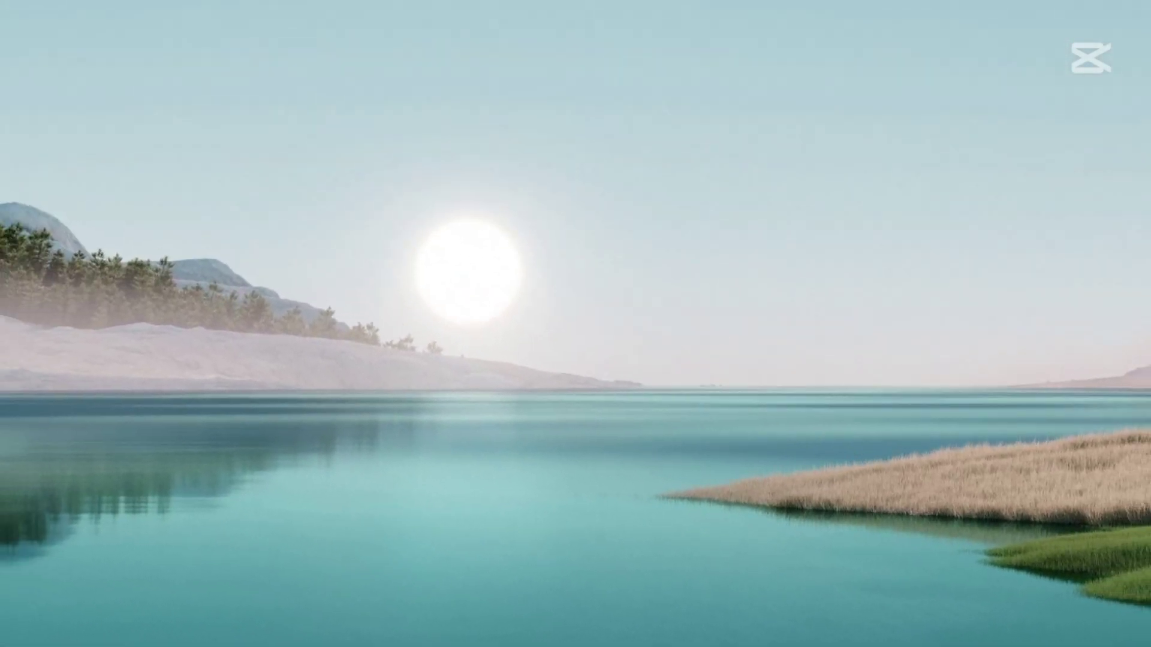
{"action": "right_click", "coordinate": [563, 1]}
{"action": "left_click", "coordinate": [657, 44]}
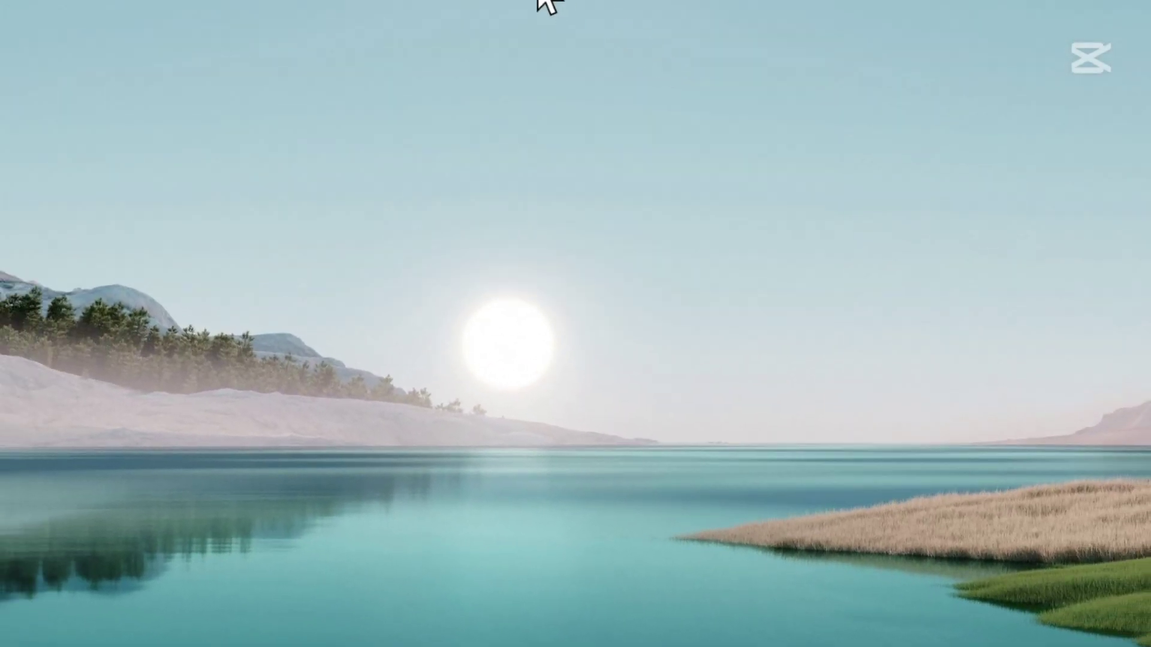